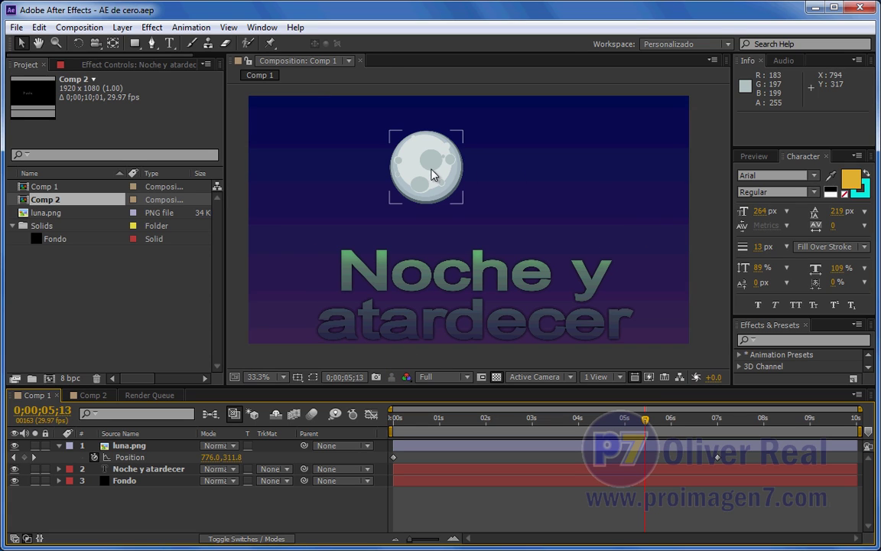
Preview the moon's movement and select its first and 7-second position keyframes
{"action": "mouse_move", "coordinate": [420, 424]}
{"action": "left_mouse_down"}
{"action": "mouse_move", "coordinate": [734, 434]}
{"action": "mouse_move", "coordinate": [703, 434]}
{"action": "left_mouse_up"}
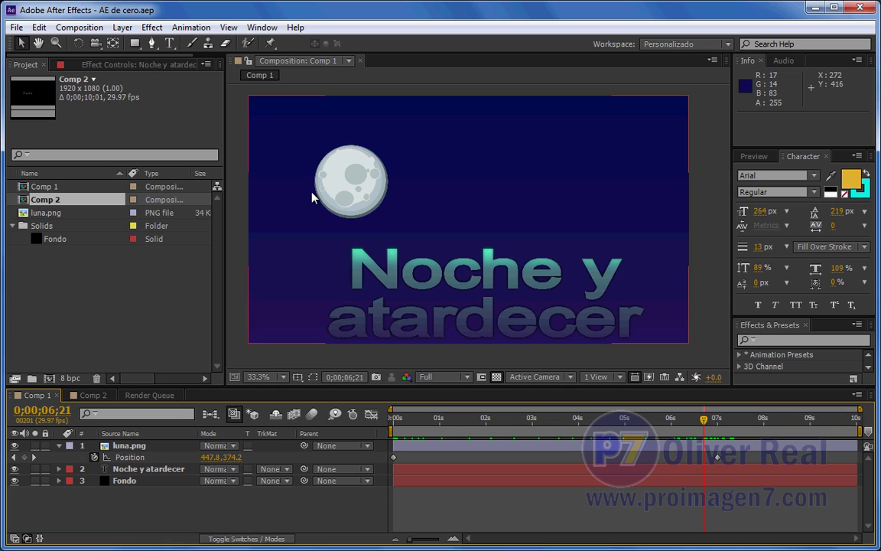
{"action": "left_click", "coordinate": [316, 213]}
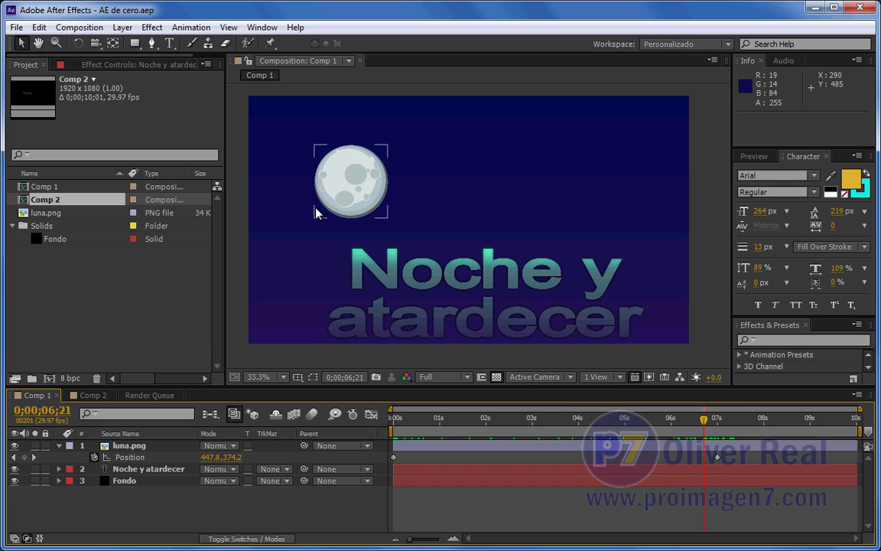
{"action": "left_click", "coordinate": [565, 172]}
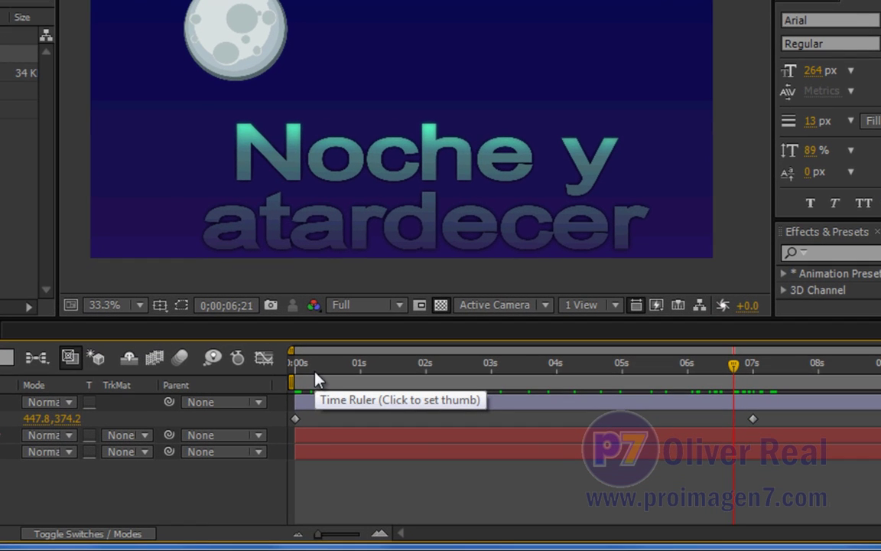
{"action": "left_click", "coordinate": [296, 419]}
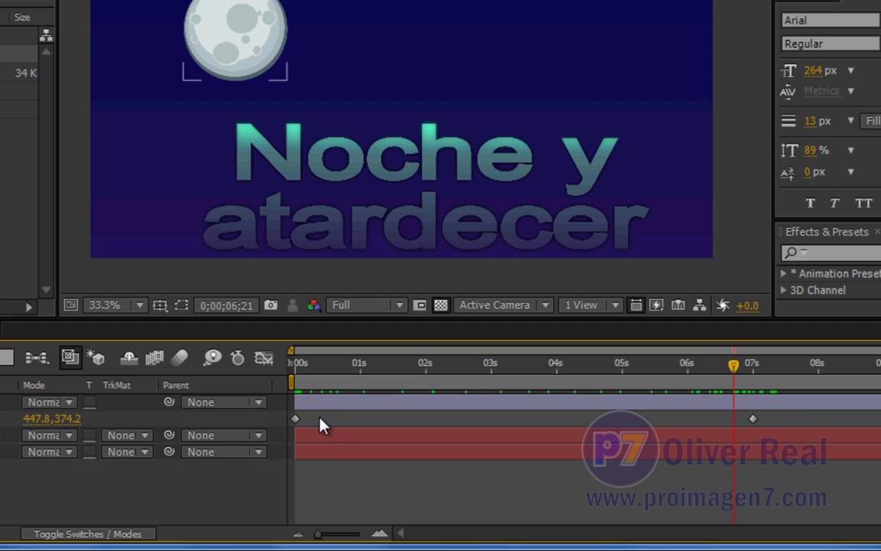
{"action": "mouse_move", "coordinate": [298, 423]}
{"action": "mouse_move", "coordinate": [752, 422]}
{"action": "left_click_drag", "start_coordinate": [733, 365], "coordinate": [753, 371]}
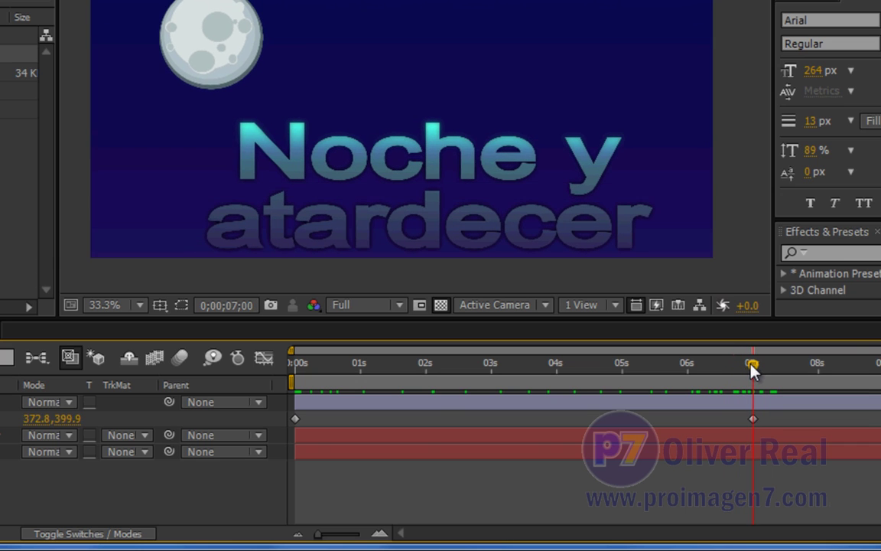
{"action": "left_click", "coordinate": [750, 451]}
{"action": "left_click", "coordinate": [754, 419]}
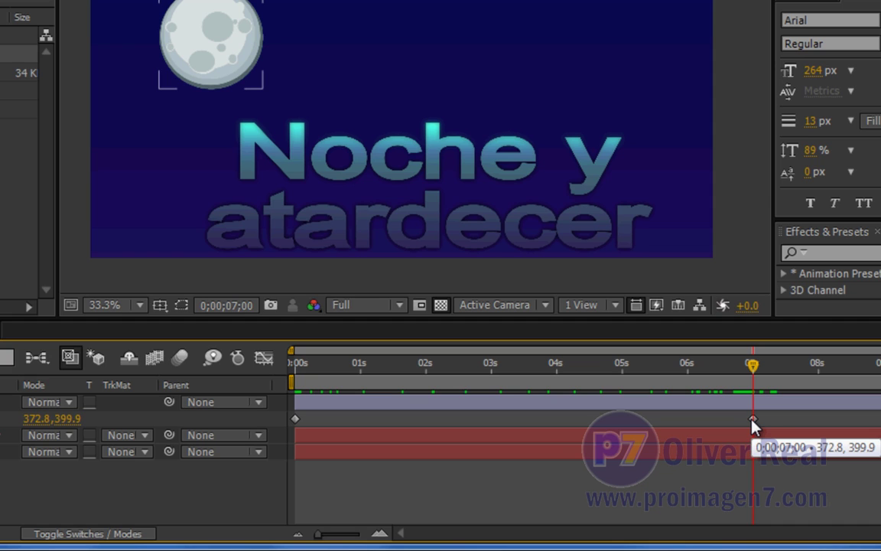
Reselect the moon layer and its first position keyframe at the start of the animation
{"action": "left_click", "coordinate": [20, 421]}
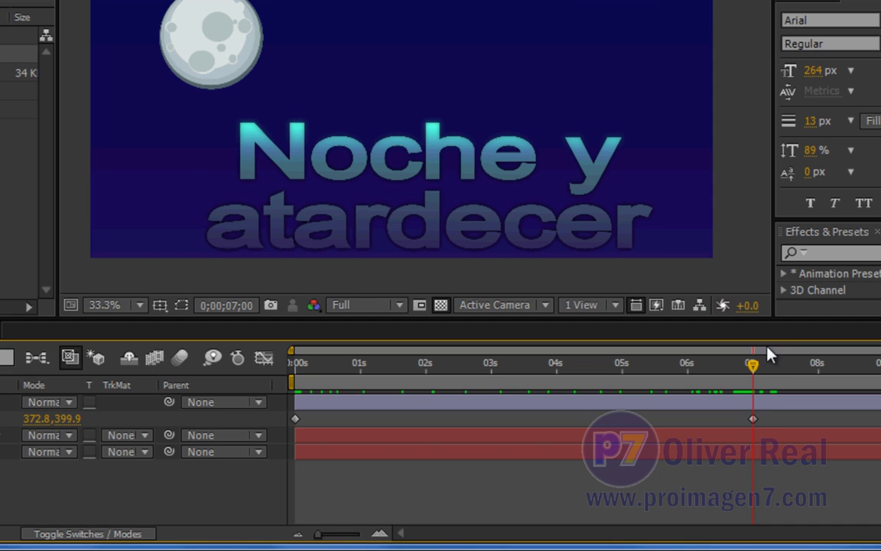
{"action": "left_click", "coordinate": [12, 436]}
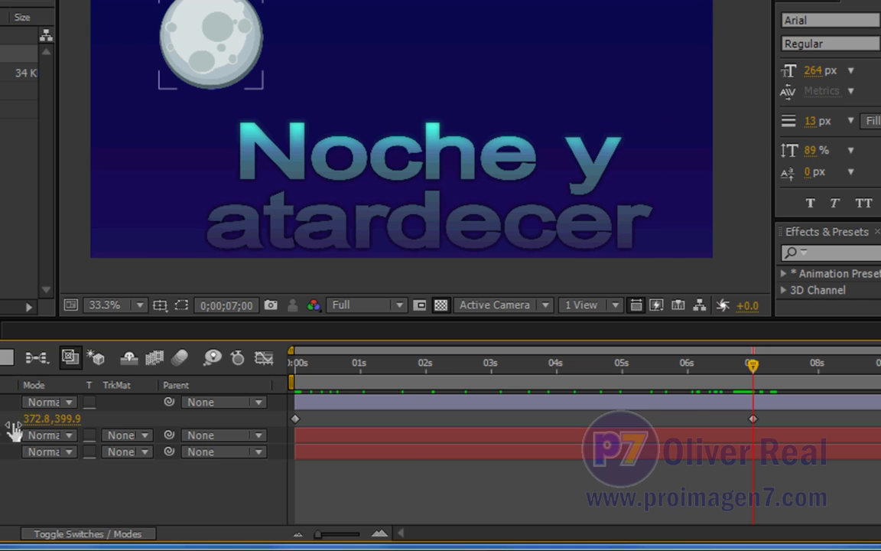
{"action": "mouse_move", "coordinate": [754, 420]}
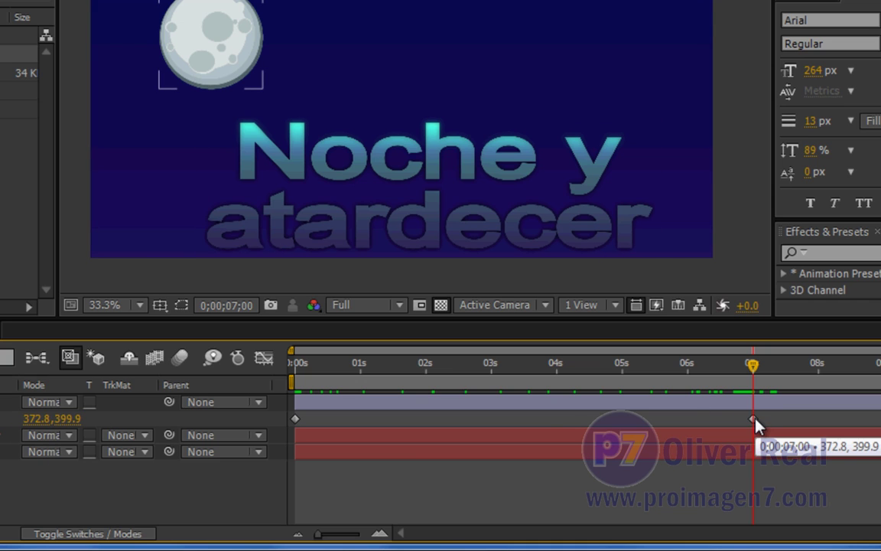
{"action": "left_click", "coordinate": [295, 376]}
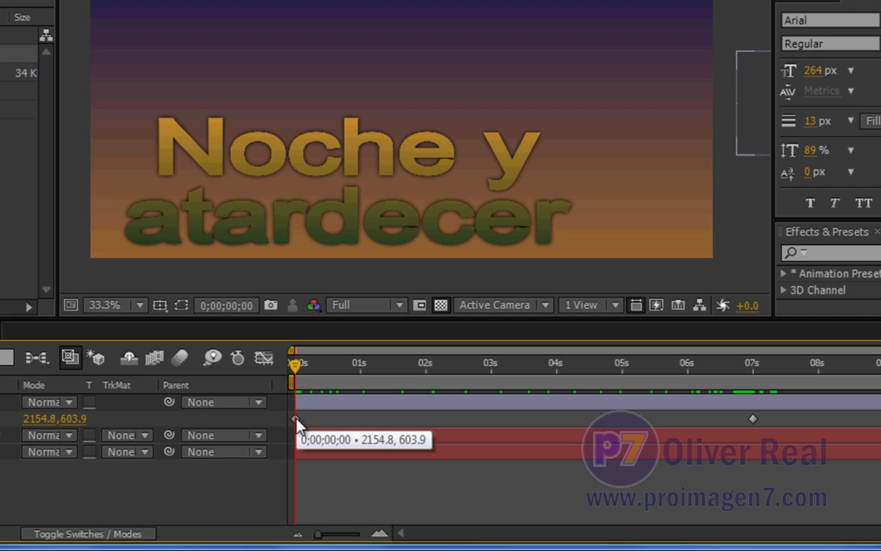
{"action": "left_click", "coordinate": [296, 420]}
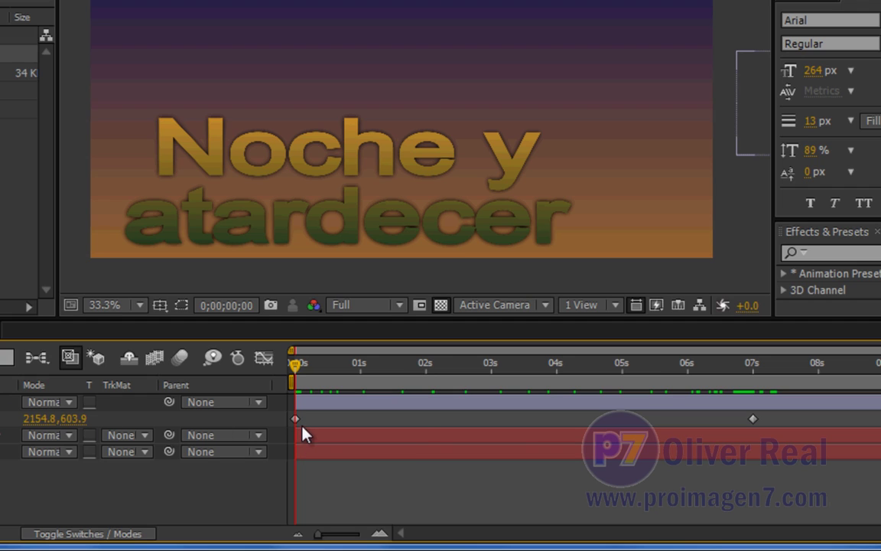
{"action": "mouse_move", "coordinate": [296, 420]}
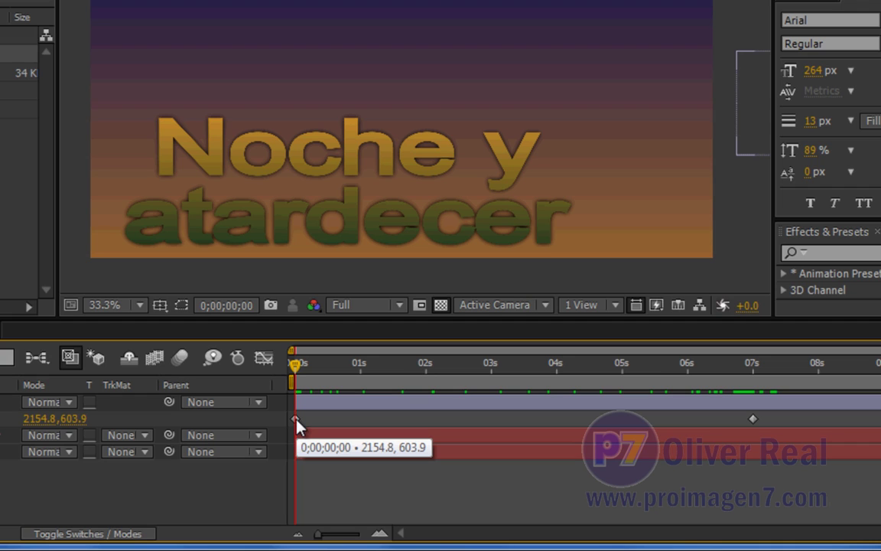
{"action": "mouse_move", "coordinate": [753, 422]}
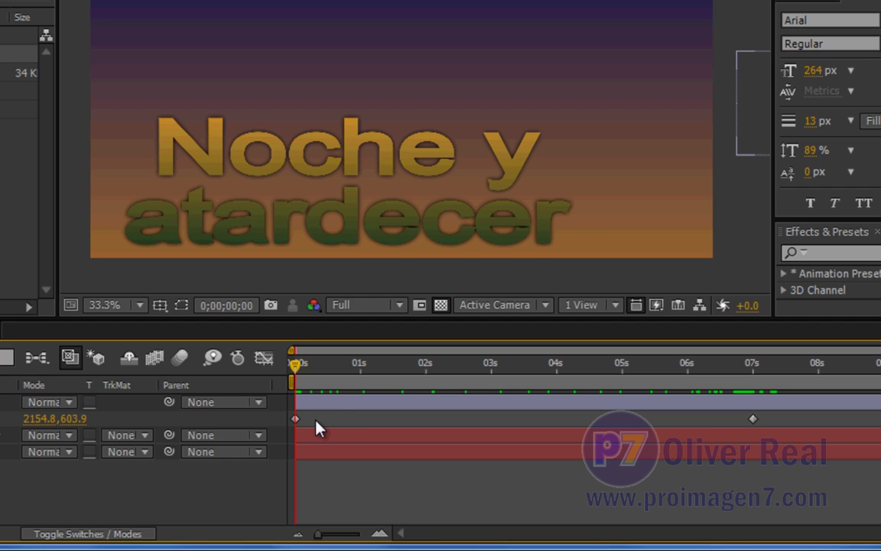
Preview again, then show the moon's motion path and select a path keyframe's curve handle
{"action": "mouse_move", "coordinate": [296, 365]}
{"action": "left_mouse_down"}
{"action": "mouse_move", "coordinate": [716, 375]}
{"action": "mouse_move", "coordinate": [664, 391]}
{"action": "mouse_move", "coordinate": [757, 384]}
{"action": "mouse_move", "coordinate": [379, 379]}
{"action": "left_mouse_up"}
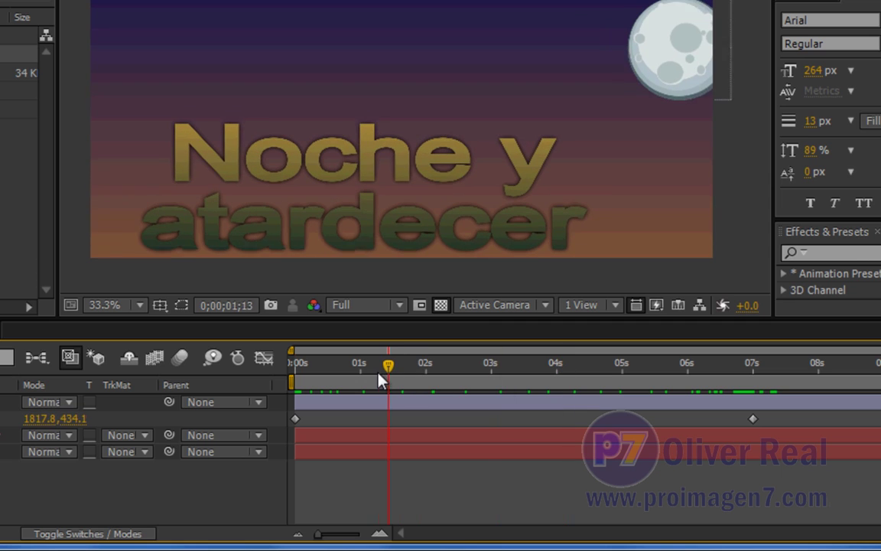
{"action": "left_click", "coordinate": [674, 422]}
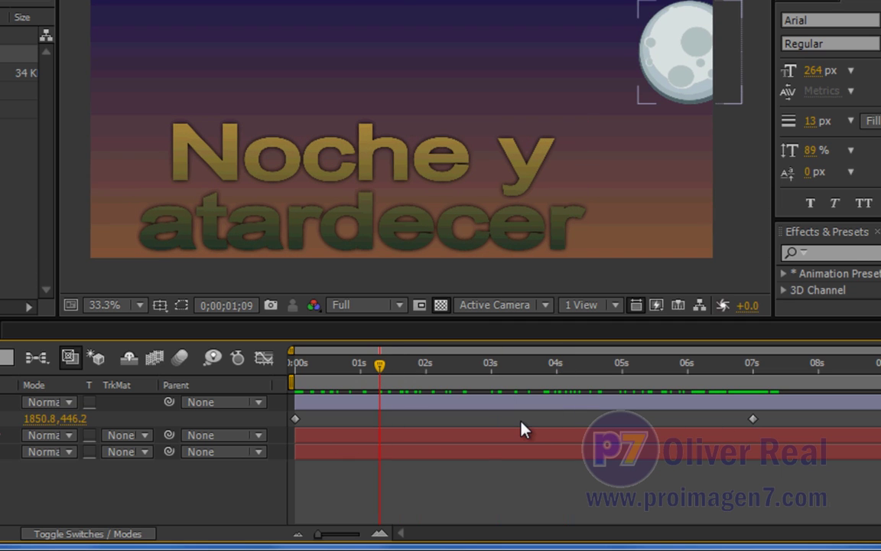
{"action": "left_click", "coordinate": [339, 406]}
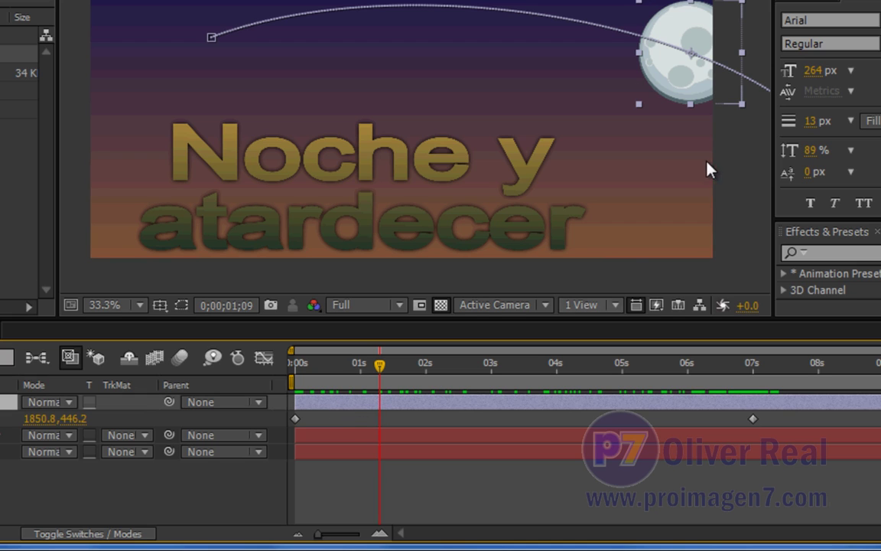
{"action": "left_click", "coordinate": [210, 38]}
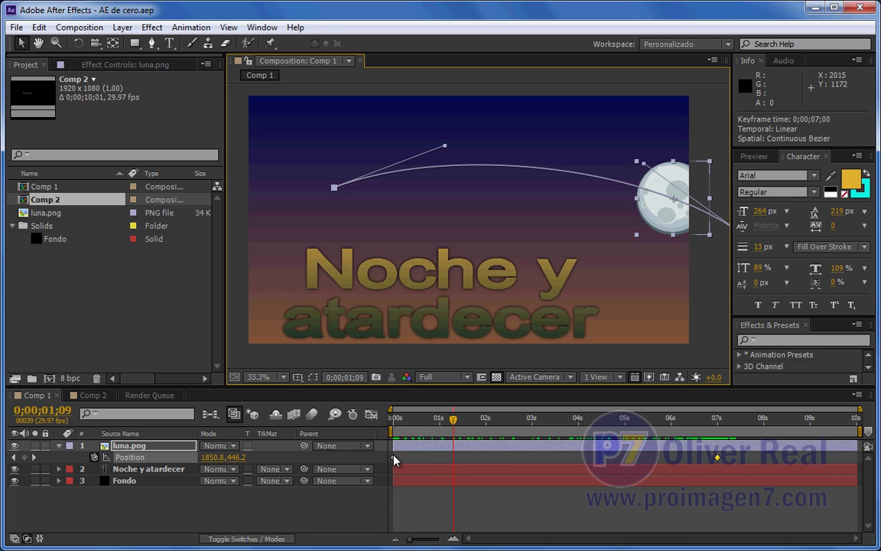
Show the moon's Position speed graph and scrub to preview its speed along the arc
{"action": "left_click", "coordinate": [371, 416]}
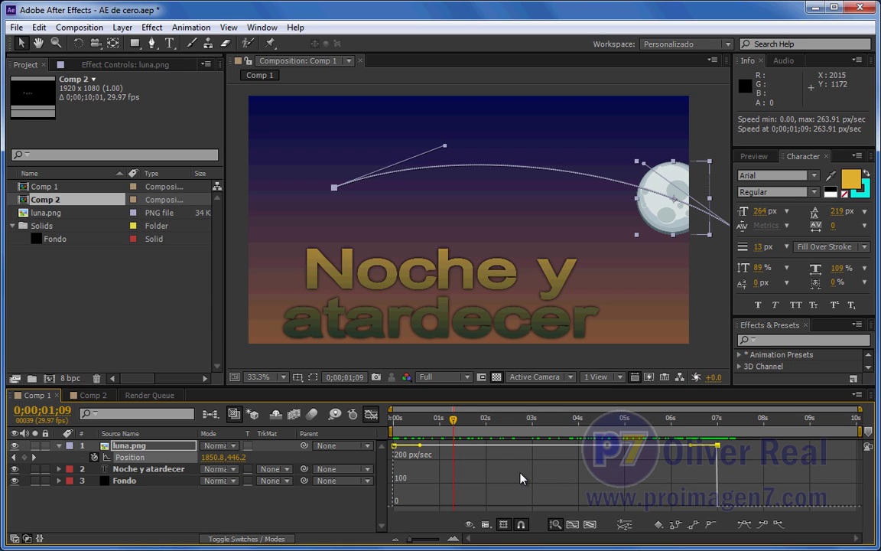
{"action": "mouse_move", "coordinate": [394, 445]}
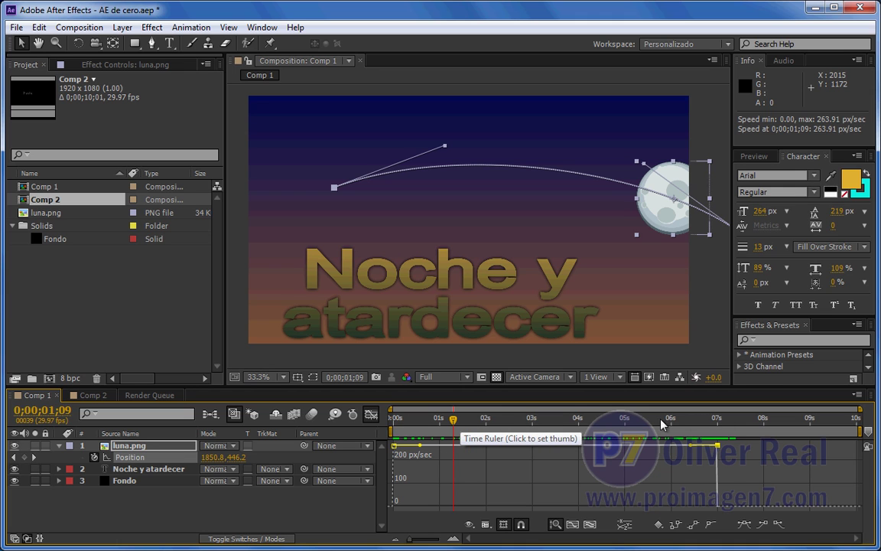
{"action": "left_click_drag", "start_coordinate": [464, 420], "coordinate": [528, 420]}
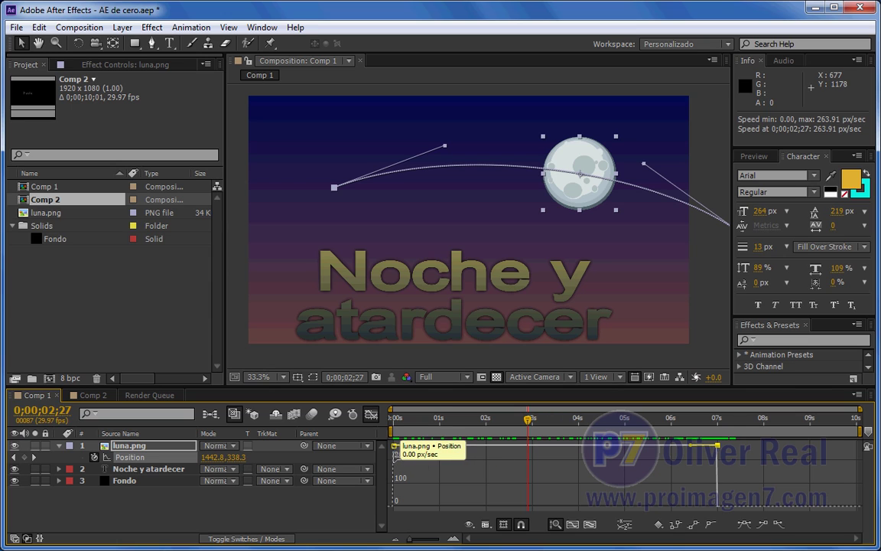
{"action": "mouse_move", "coordinate": [394, 456]}
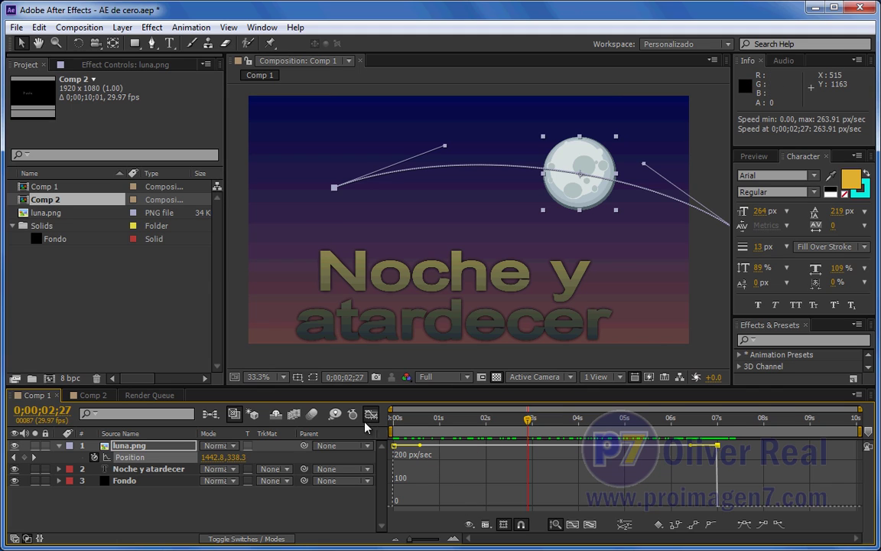
Ease the moon's speed out of the first and into the last Position keyframe, peaking near 298 px/sec
{"action": "mouse_move", "coordinate": [426, 451]}
{"action": "left_click_drag", "start_coordinate": [421, 445], "coordinate": [422, 491]}
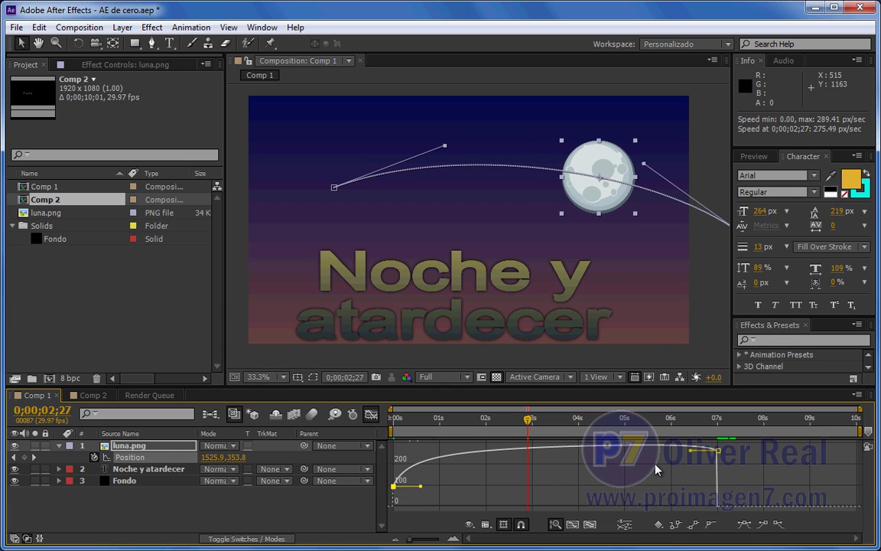
{"action": "left_click_drag", "start_coordinate": [690, 451], "coordinate": [685, 479]}
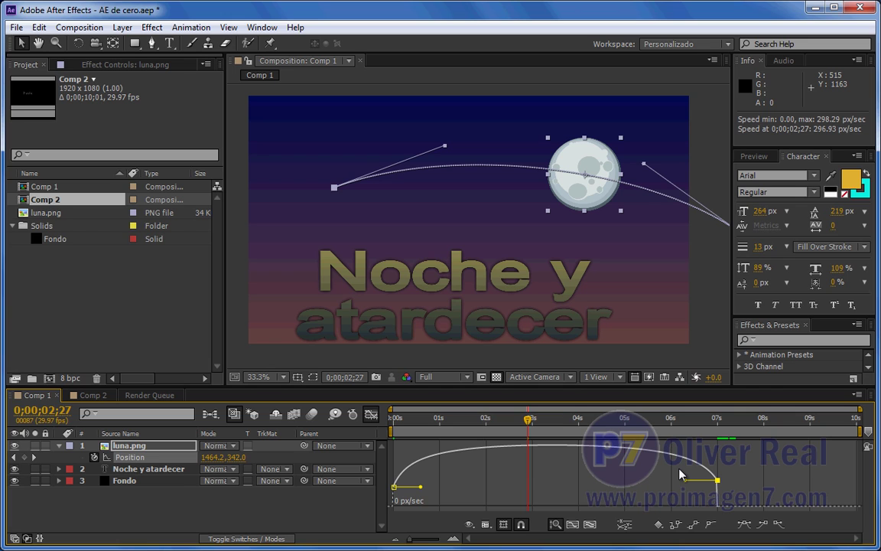
{"action": "left_click", "coordinate": [370, 419]}
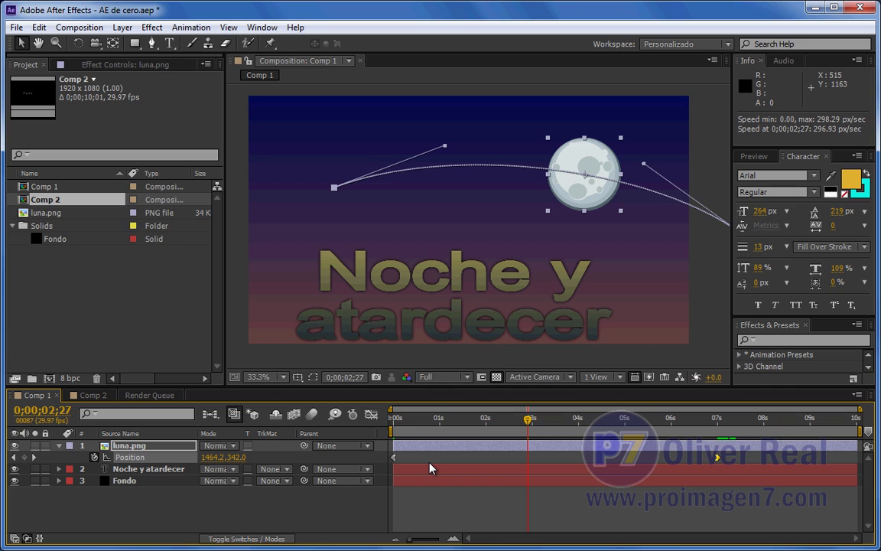
Undo the speed easing, hide the graph, and reveal luna.png's Rotation property with Shift+R
{"action": "left_click", "coordinate": [370, 415]}
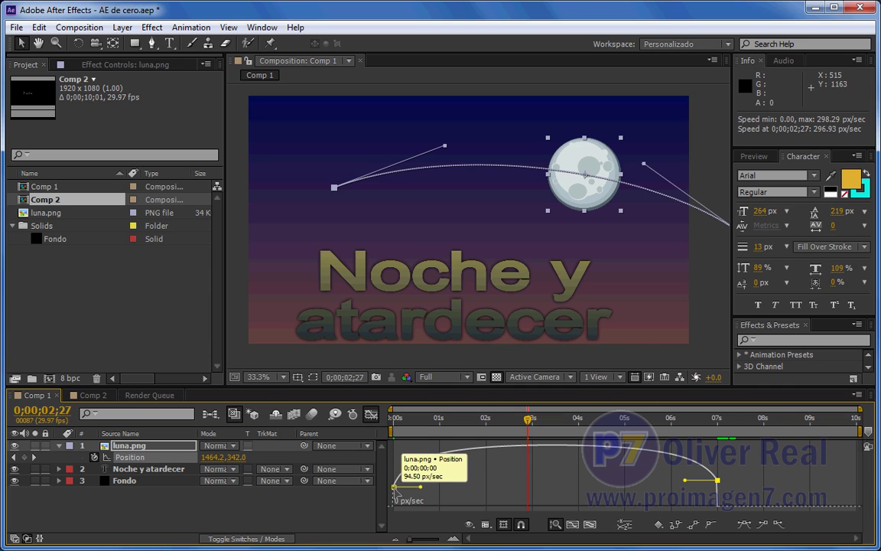
{"action": "left_click", "coordinate": [372, 417]}
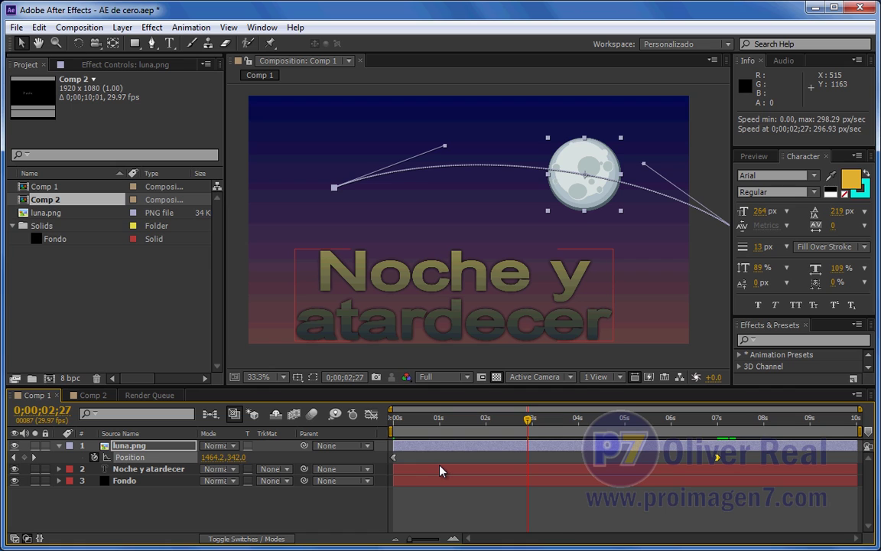
{"action": "key", "text": "shift+F3"}
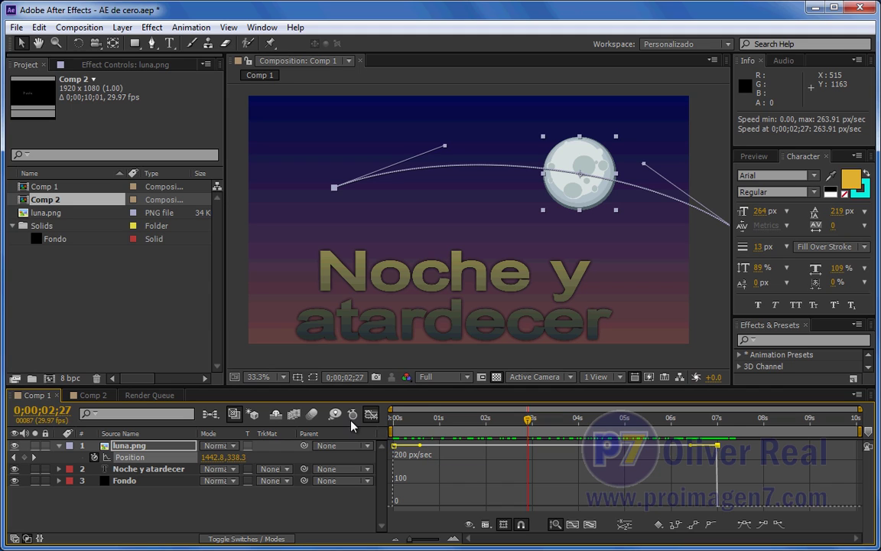
{"action": "left_click", "coordinate": [372, 416]}
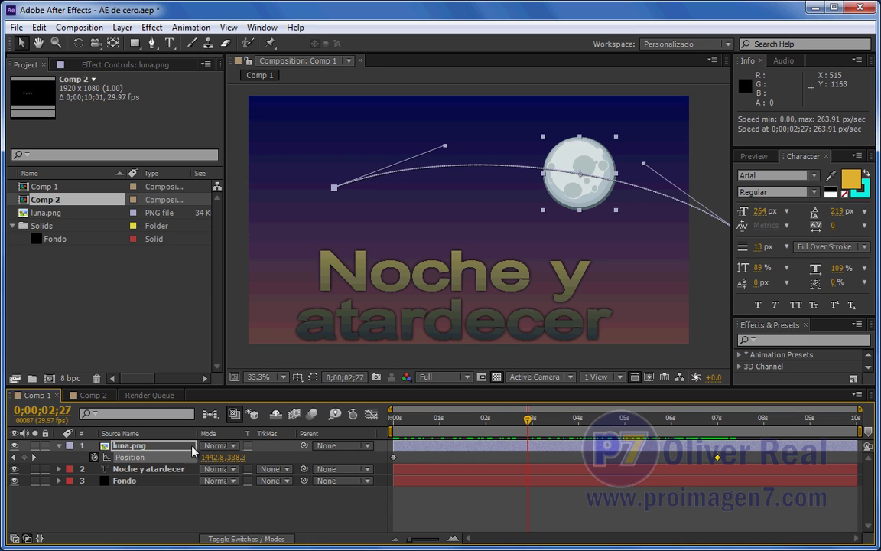
{"action": "left_click", "coordinate": [153, 446]}
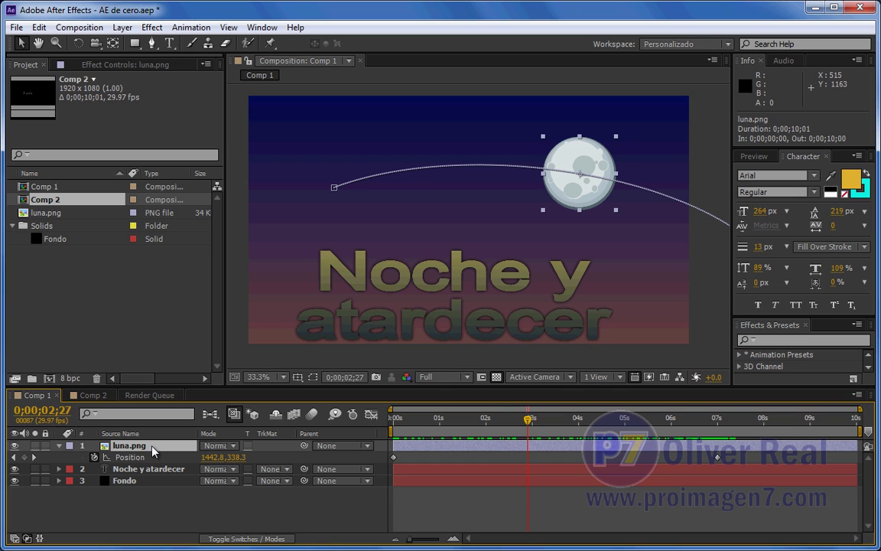
{"action": "key", "text": "shift+r"}
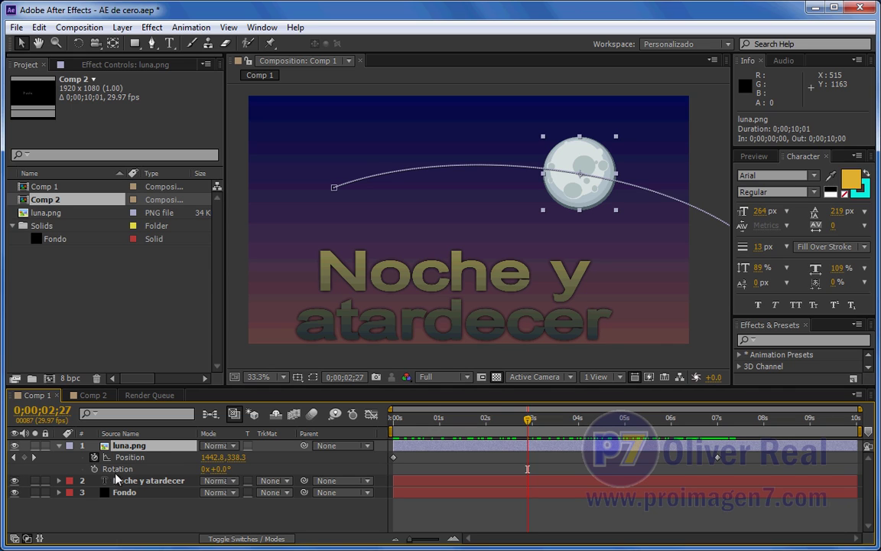
Keyframe the moon's Rotation at 0° at the start and 180° at 7;16, then scrub to check
{"action": "key", "text": "Home"}
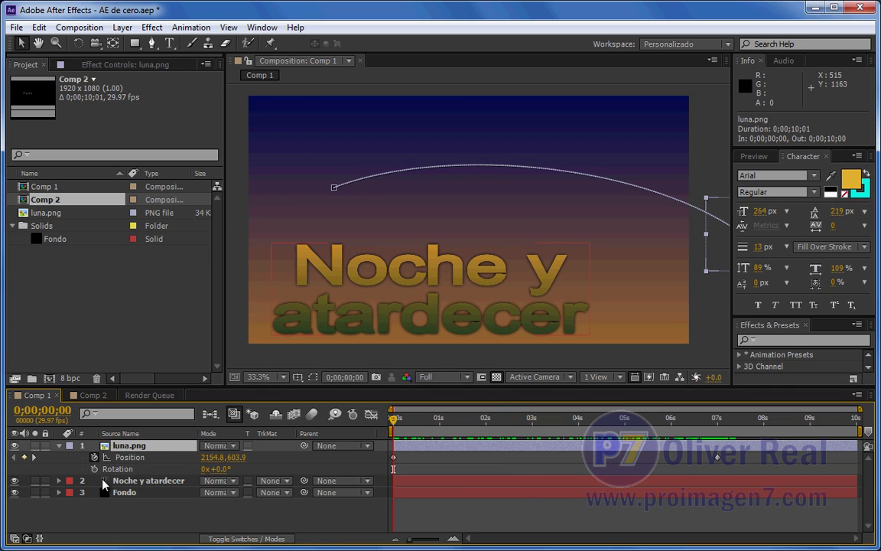
{"action": "left_click", "coordinate": [94, 468]}
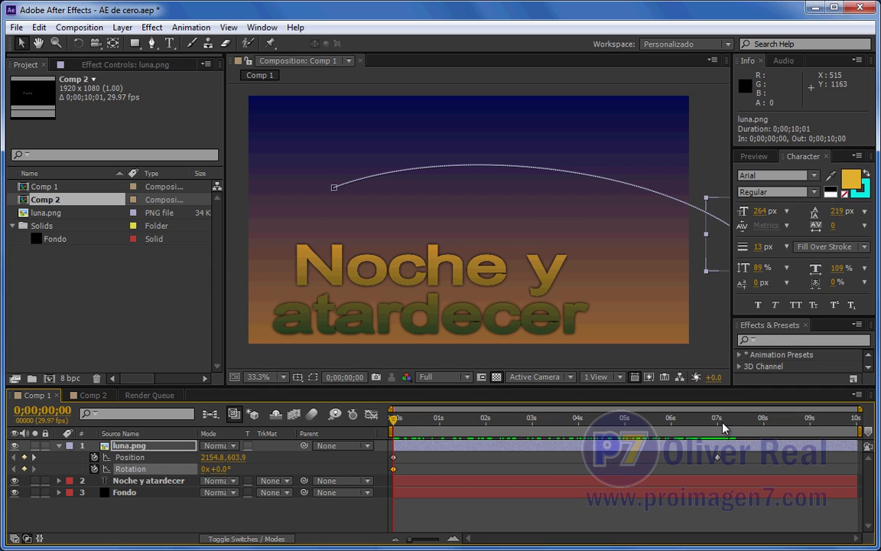
{"action": "left_click", "coordinate": [746, 420]}
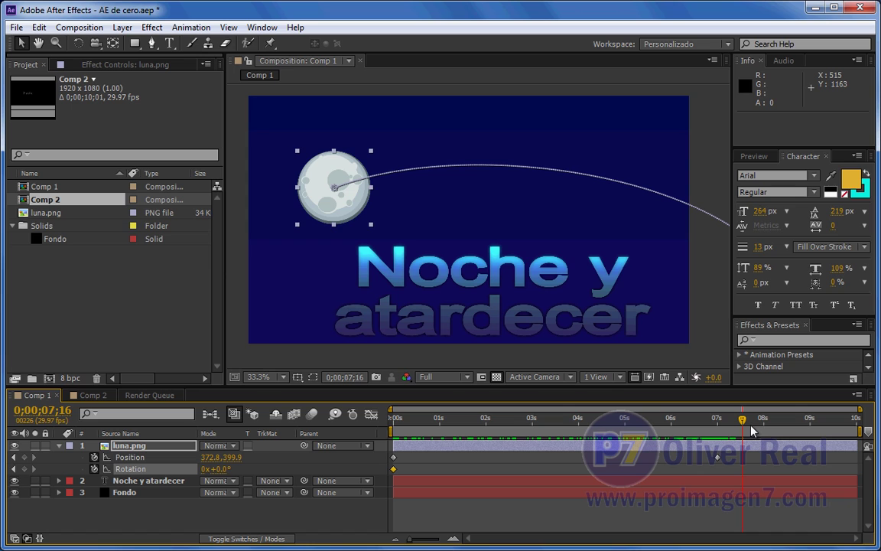
{"action": "left_click_drag", "start_coordinate": [218, 469], "coordinate": [317, 467]}
{"action": "left_click", "coordinate": [221, 469]}
{"action": "type", "text": "180"}
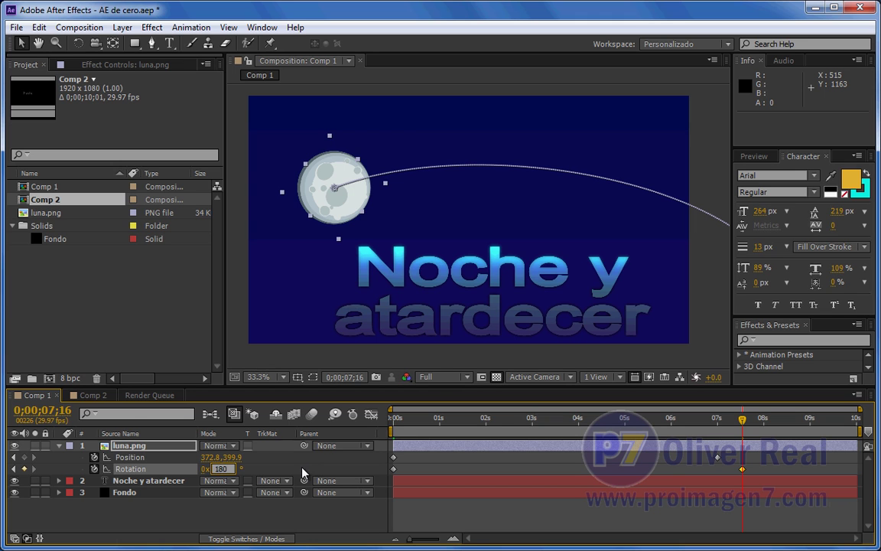
{"action": "left_click", "coordinate": [428, 474]}
{"action": "mouse_move", "coordinate": [392, 418]}
{"action": "left_mouse_down"}
{"action": "mouse_move", "coordinate": [747, 436]}
{"action": "mouse_move", "coordinate": [392, 419]}
{"action": "left_mouse_up"}
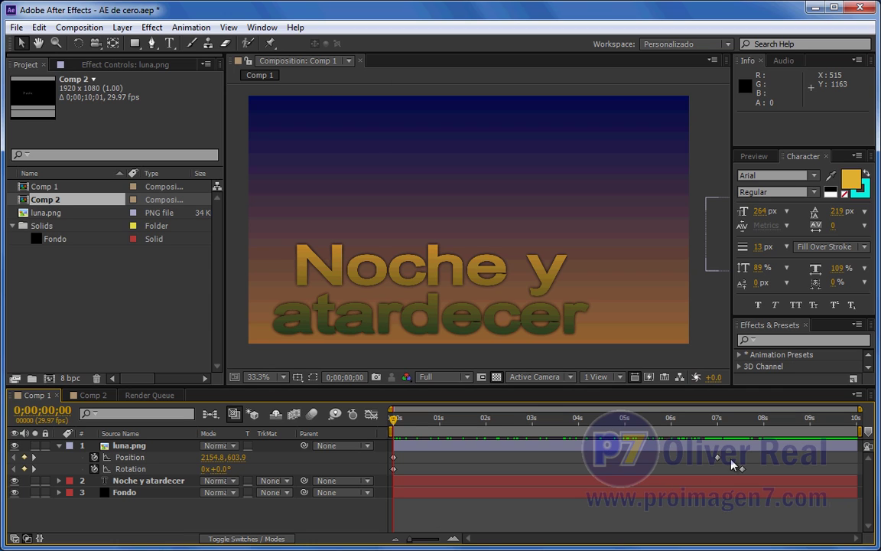
{"action": "left_click_drag", "start_coordinate": [738, 454], "coordinate": [386, 462]}
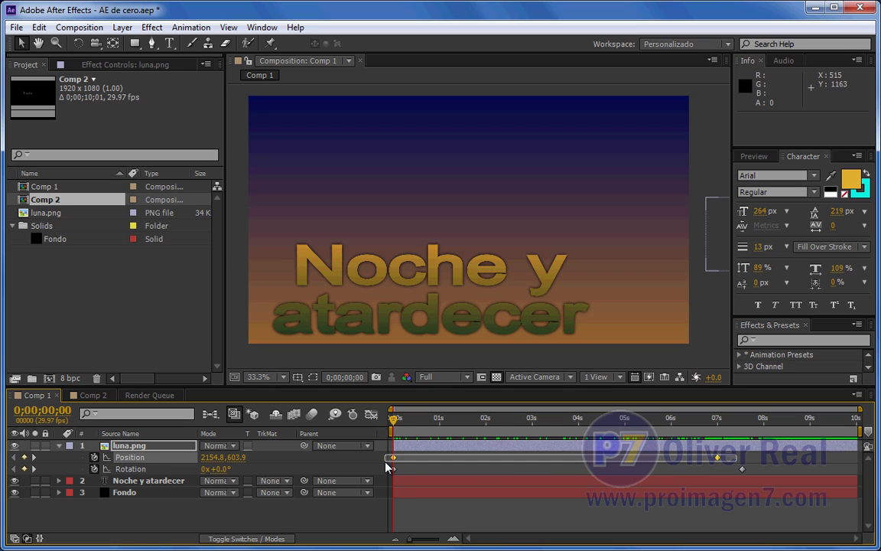
{"action": "left_click_drag", "start_coordinate": [386, 467], "coordinate": [386, 478]}
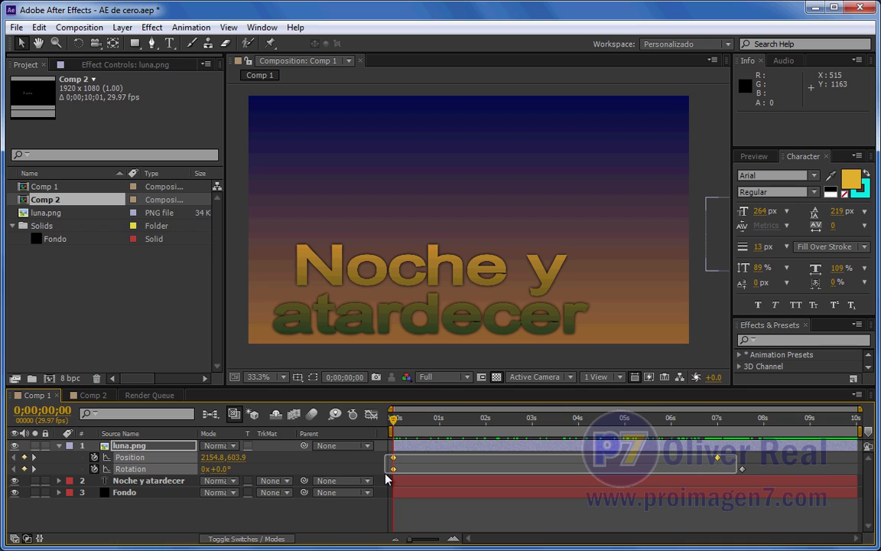
{"action": "left_click_drag", "start_coordinate": [387, 478], "coordinate": [387, 463]}
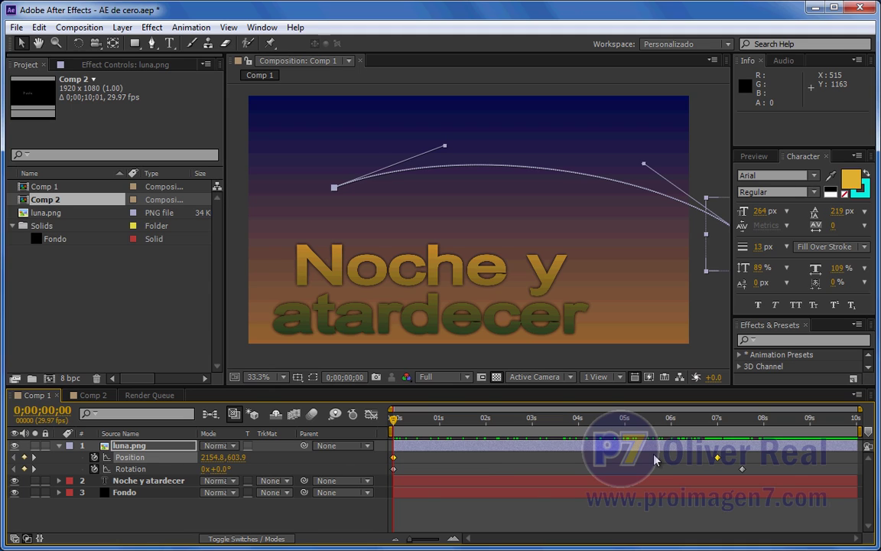
{"action": "left_click", "coordinate": [772, 471]}
{"action": "left_click_drag", "start_coordinate": [782, 472], "coordinate": [378, 478]}
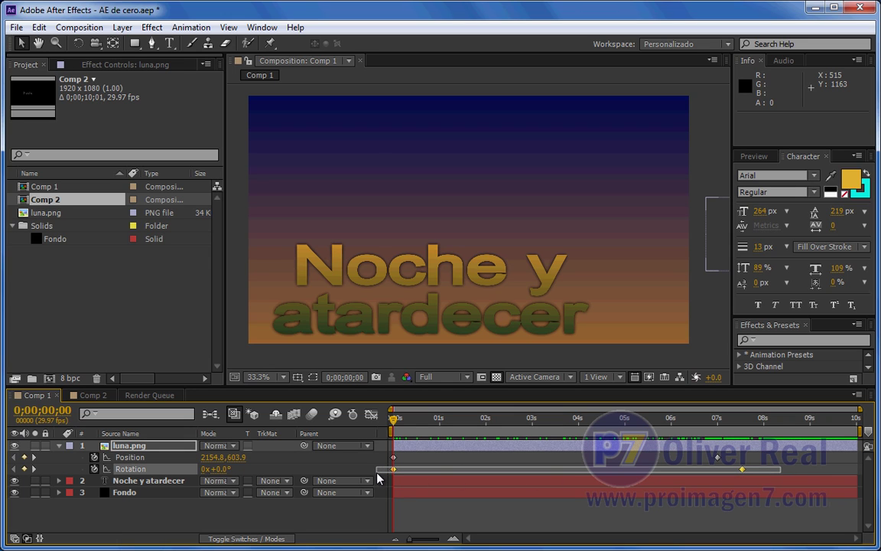
{"action": "left_click_drag", "start_coordinate": [378, 478], "coordinate": [373, 455]}
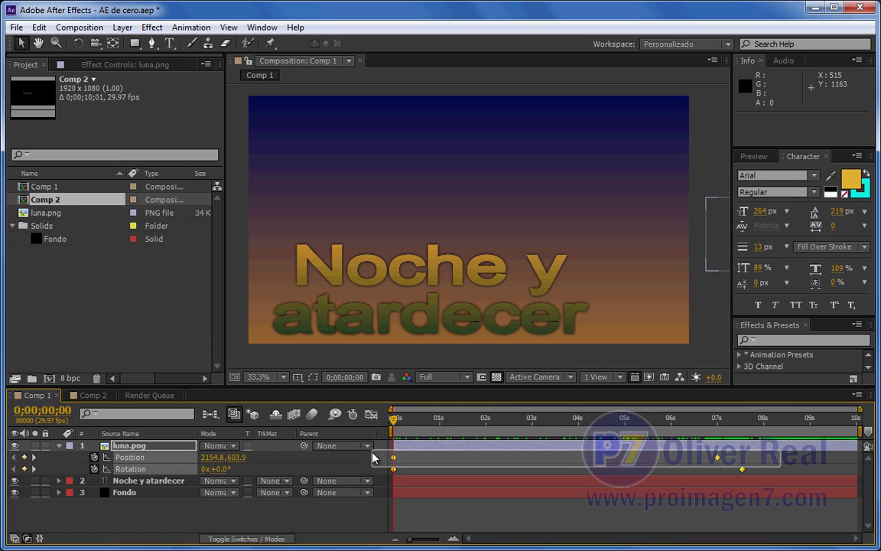
{"action": "left_click_drag", "start_coordinate": [374, 457], "coordinate": [373, 480]}
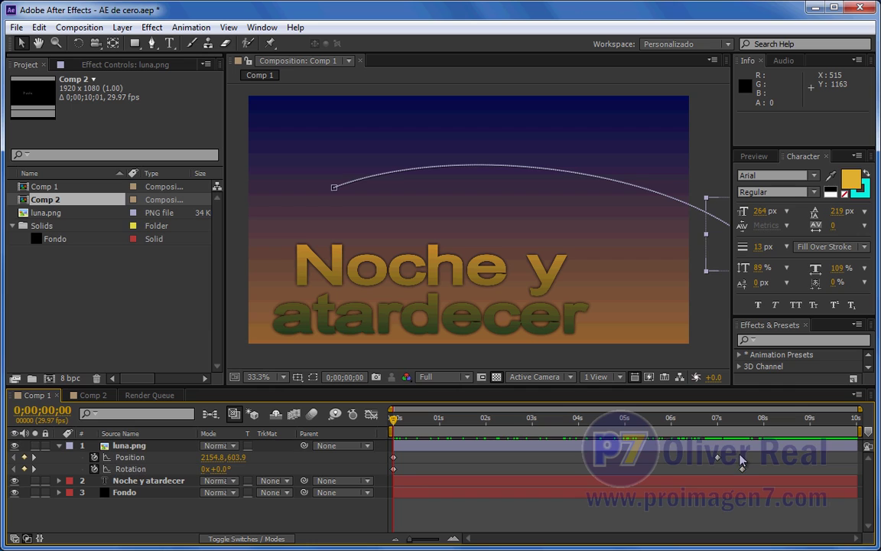
{"action": "left_click_drag", "start_coordinate": [741, 456], "coordinate": [373, 460]}
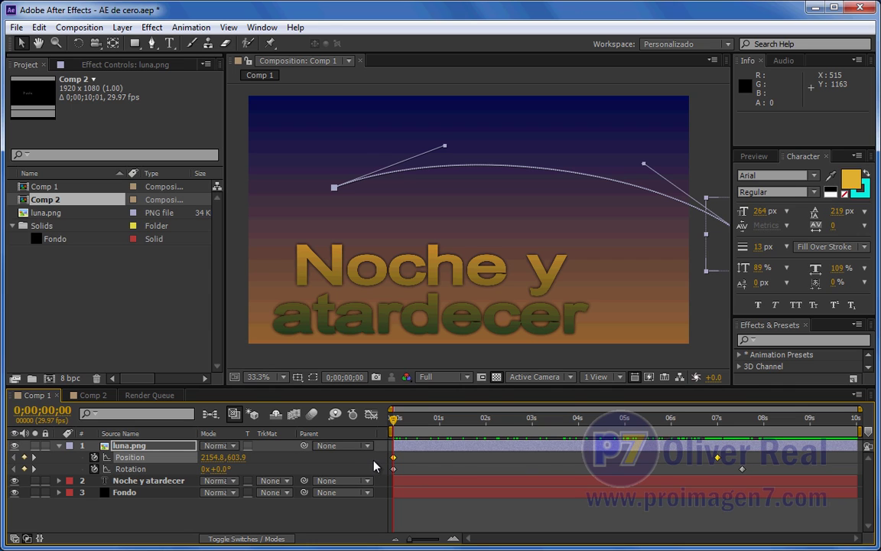
{"action": "left_click", "coordinate": [524, 459]}
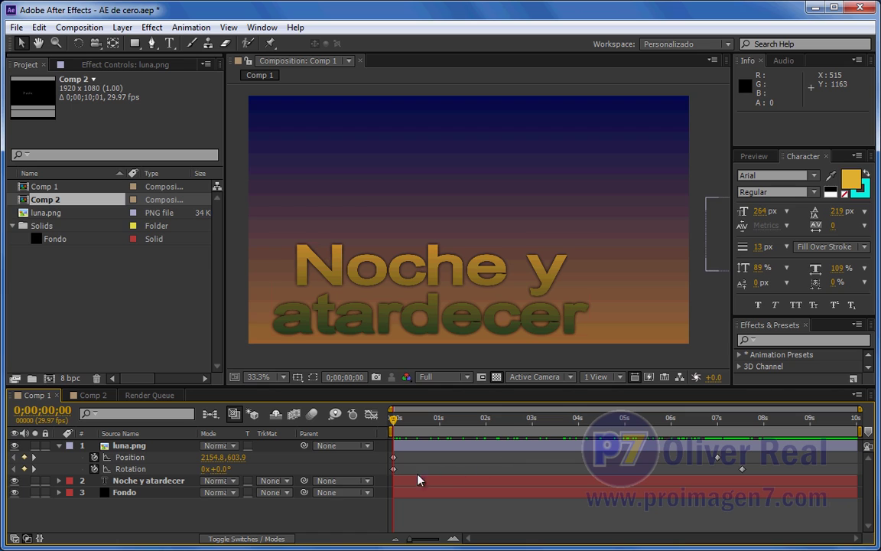
Select the moon's Position keyframes, make the timeline taller, and browse the keyframe menu without applying anything
{"action": "left_click", "coordinate": [127, 458]}
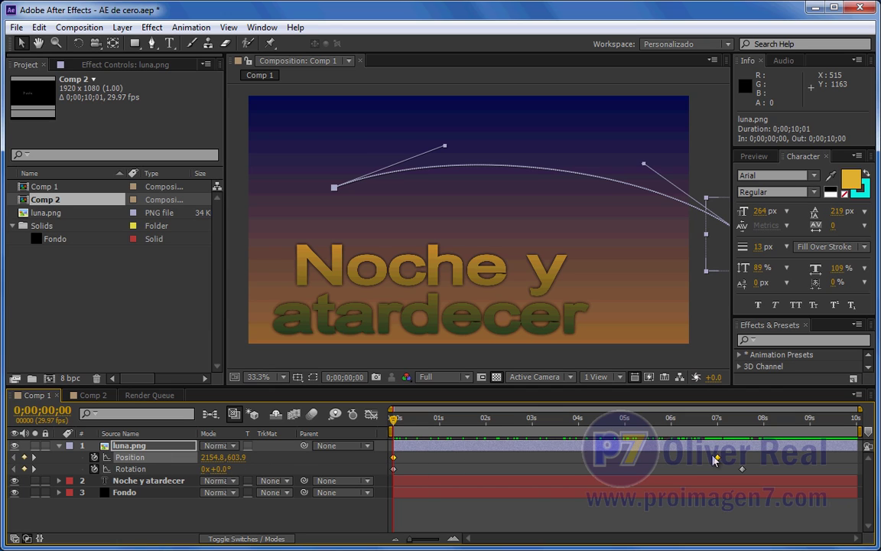
{"action": "mouse_move", "coordinate": [393, 460]}
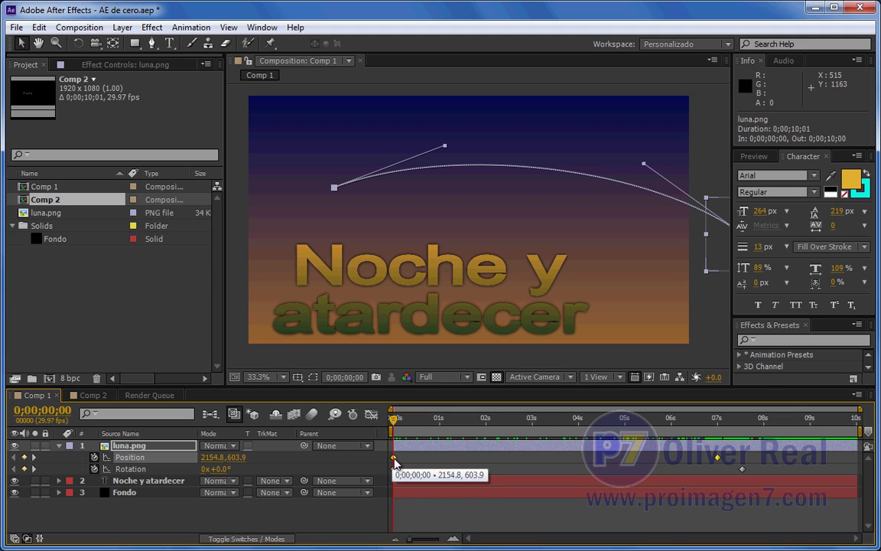
{"action": "right_click", "coordinate": [394, 461]}
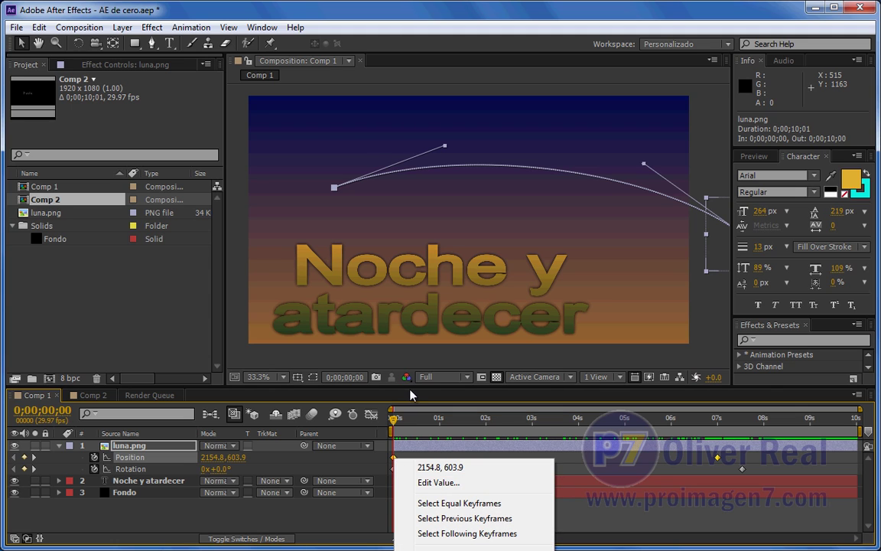
{"action": "left_click_drag", "start_coordinate": [410, 388], "coordinate": [408, 243]}
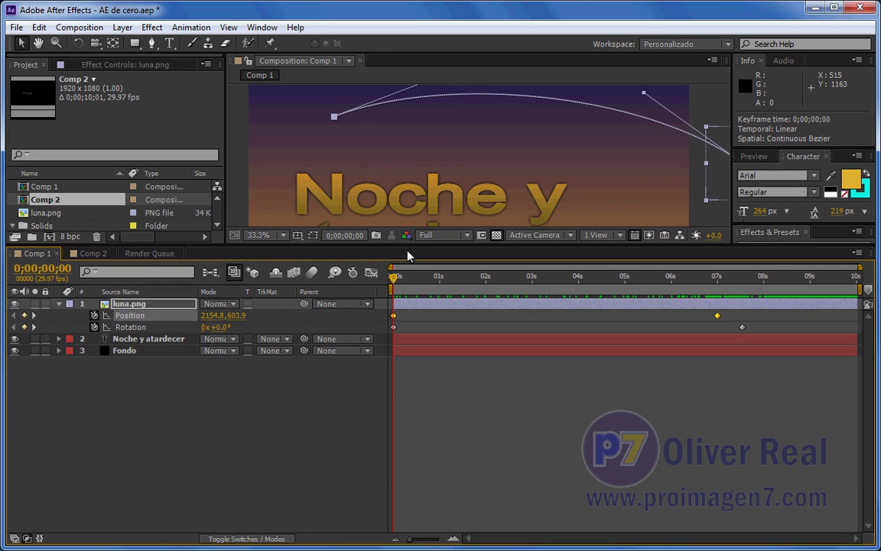
{"action": "right_click", "coordinate": [394, 316]}
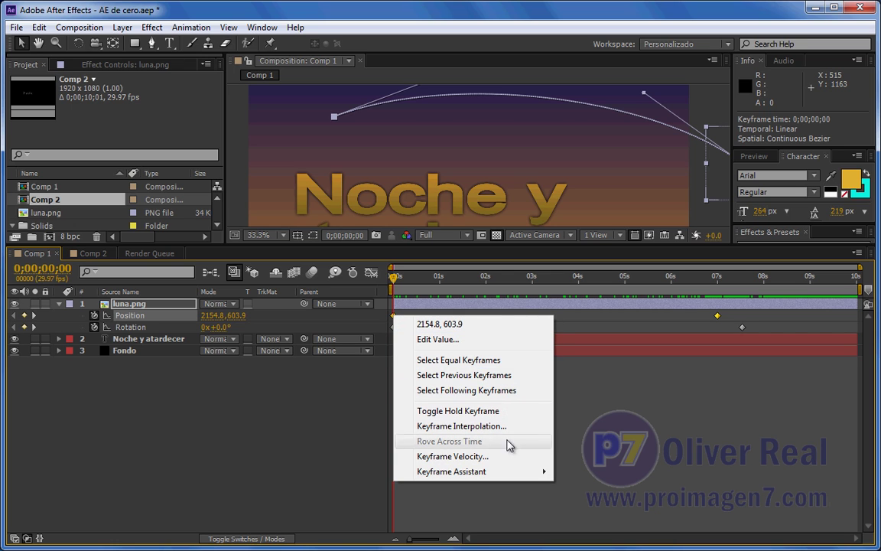
{"action": "mouse_move", "coordinate": [448, 474]}
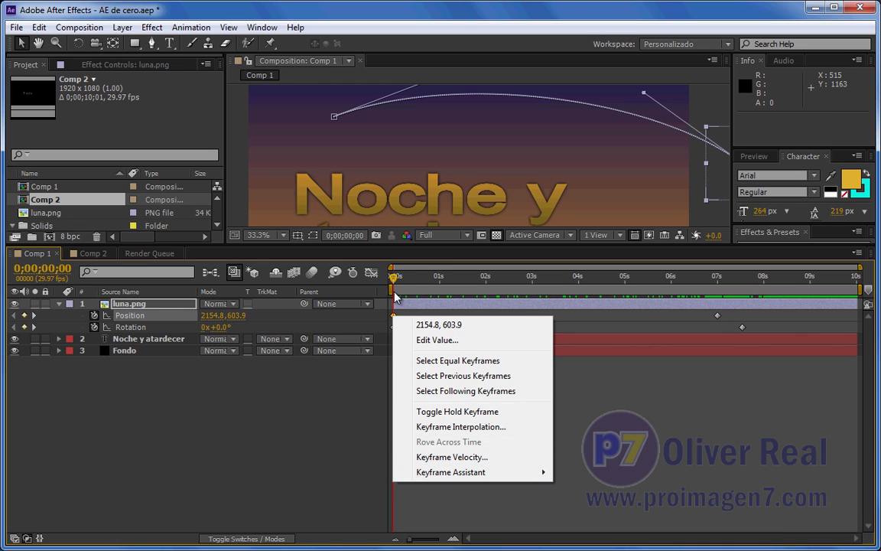
{"action": "left_click", "coordinate": [357, 256]}
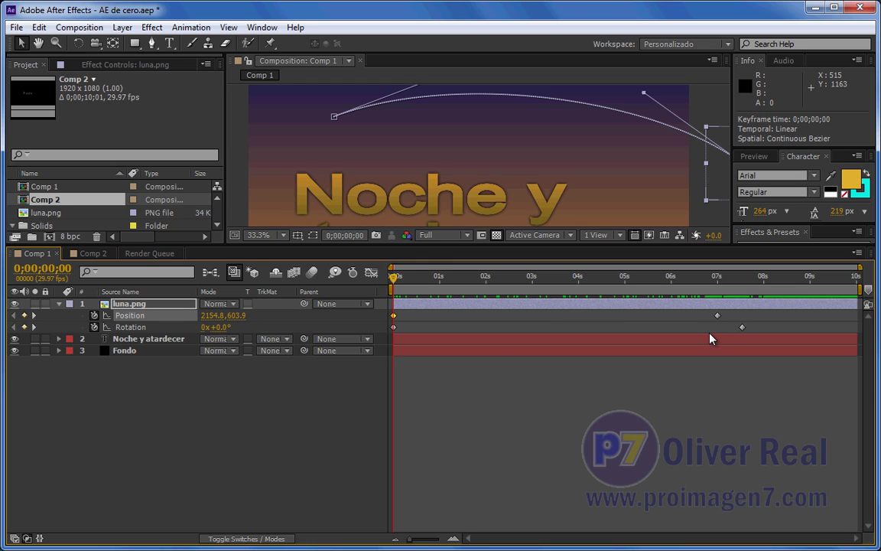
{"action": "left_click", "coordinate": [371, 272]}
{"action": "left_click_drag", "start_coordinate": [419, 314], "coordinate": [417, 339]}
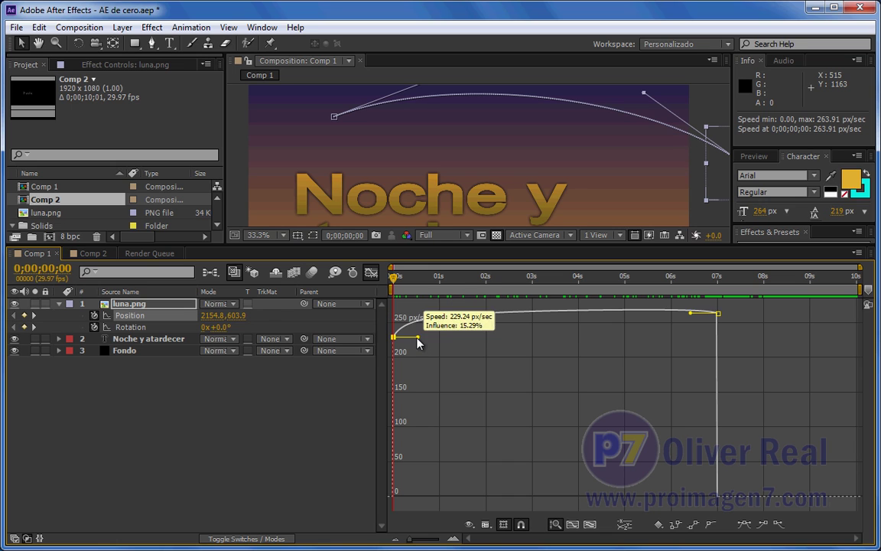
{"action": "left_click_drag", "start_coordinate": [691, 313], "coordinate": [691, 333]}
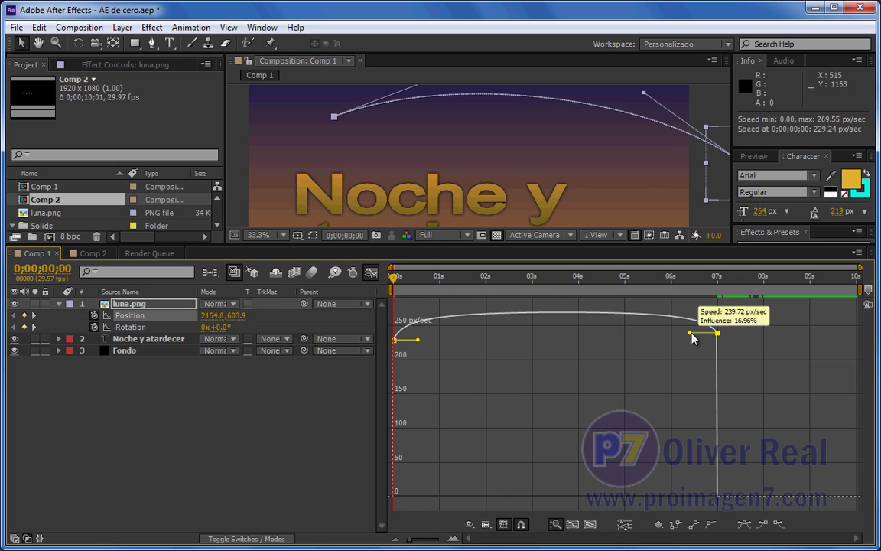
{"action": "left_click", "coordinate": [371, 273]}
{"action": "left_click_drag", "start_coordinate": [394, 277], "coordinate": [412, 278]}
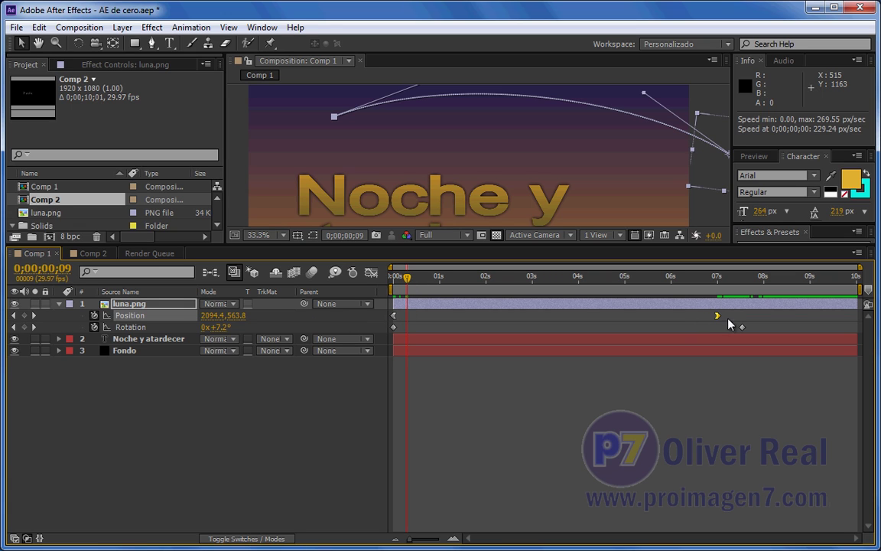
{"action": "key", "text": "Home"}
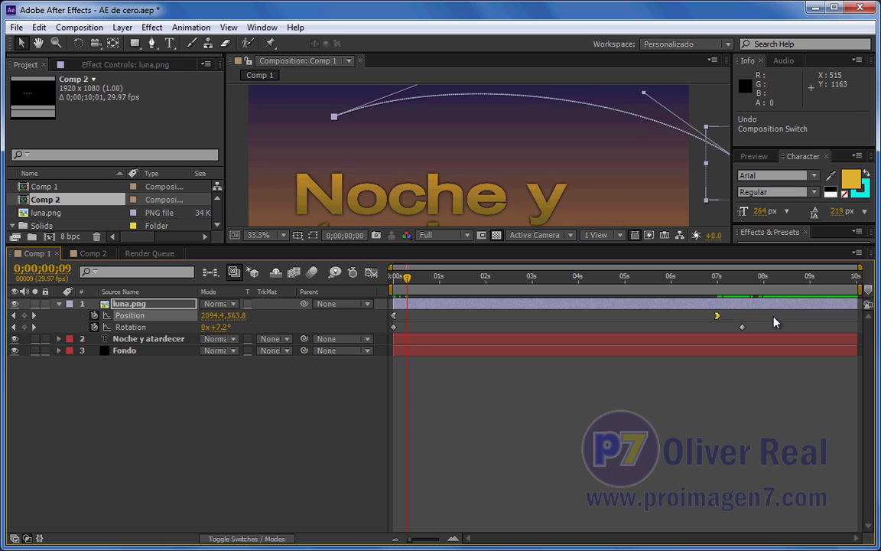
{"action": "key", "text": "shift+F3"}
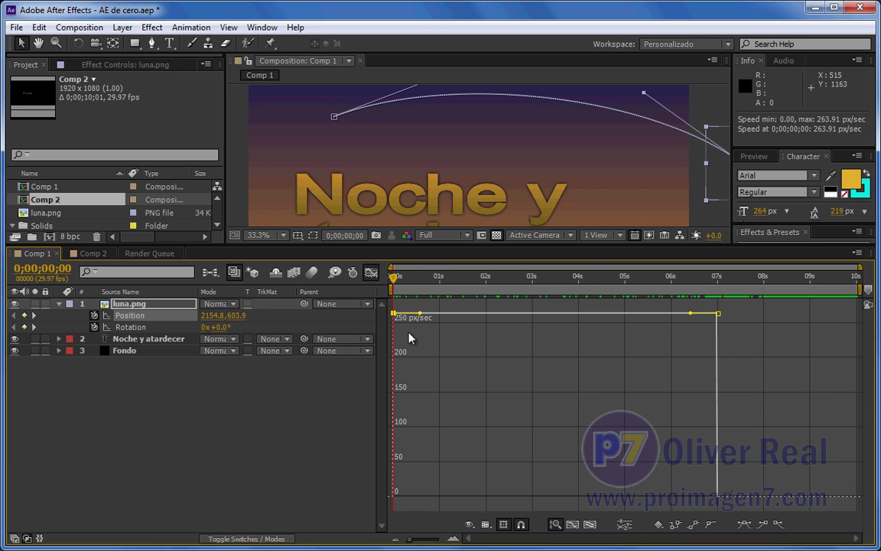
{"action": "left_click", "coordinate": [371, 273]}
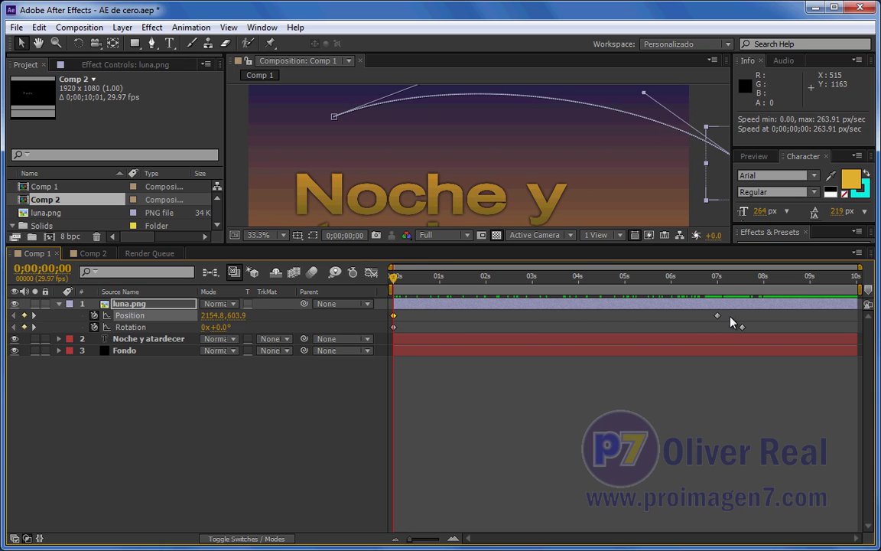
{"action": "left_click_drag", "start_coordinate": [732, 320], "coordinate": [391, 321]}
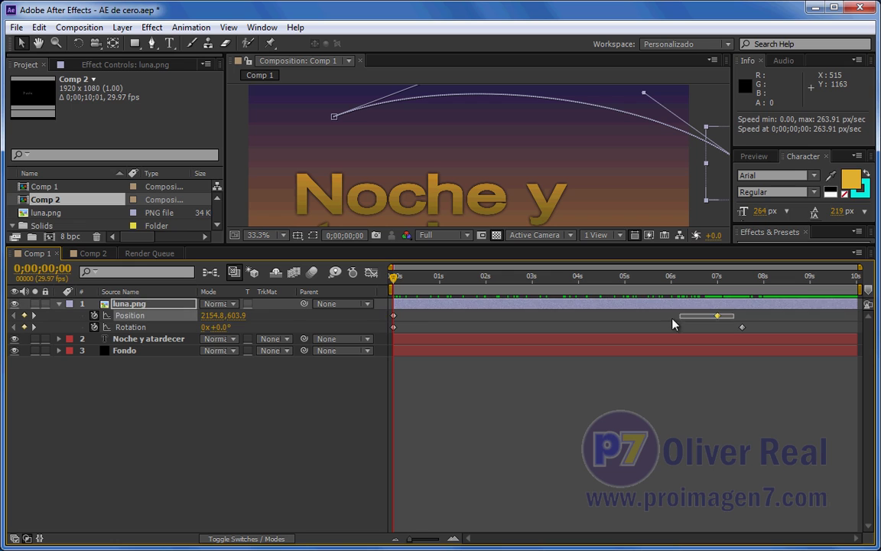
Check the Position speed curve, then apply Easy Ease to the moon's Position keyframes
{"action": "right_click", "coordinate": [393, 317]}
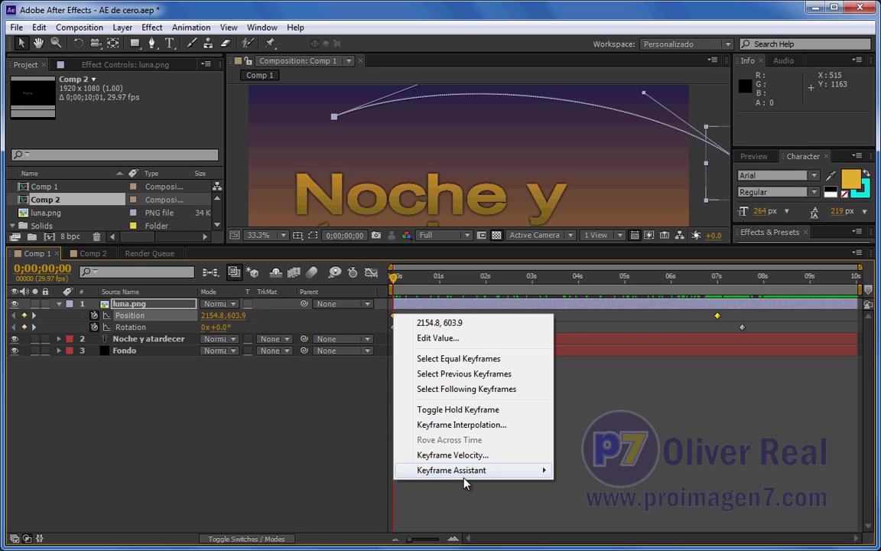
{"action": "mouse_move", "coordinate": [483, 480]}
{"action": "left_click", "coordinate": [403, 273]}
{"action": "left_click", "coordinate": [371, 272]}
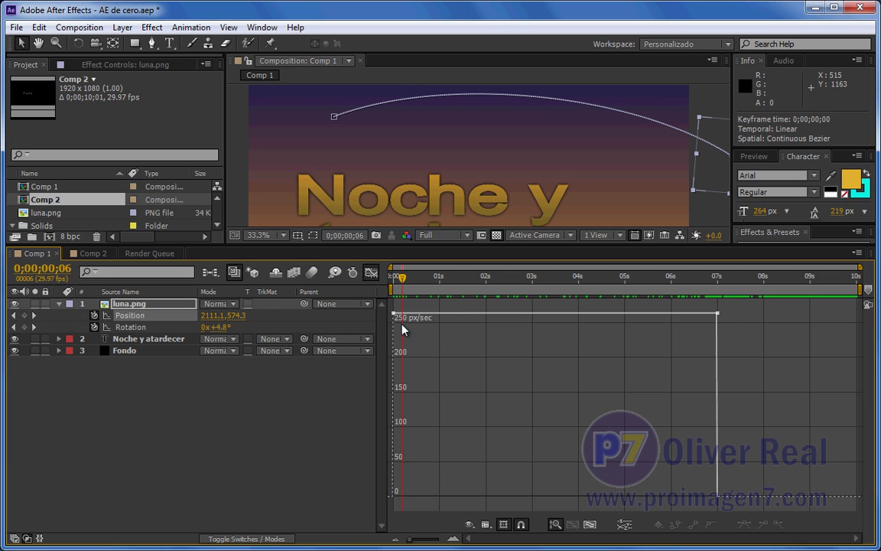
{"action": "left_click", "coordinate": [128, 316]}
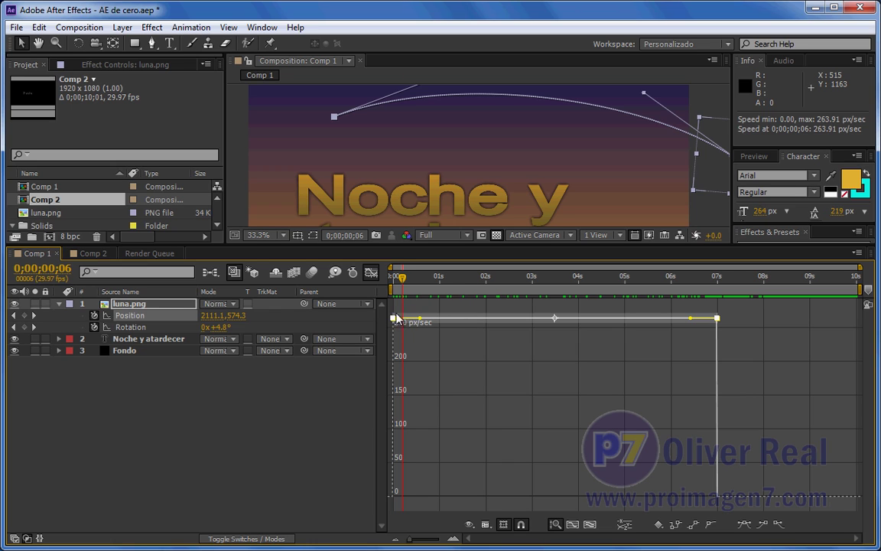
{"action": "mouse_move", "coordinate": [399, 323]}
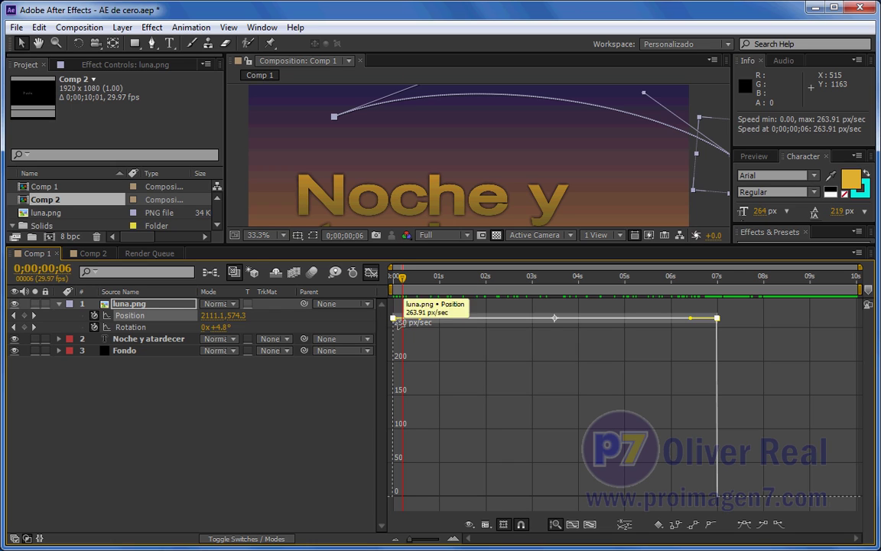
{"action": "left_click", "coordinate": [371, 274]}
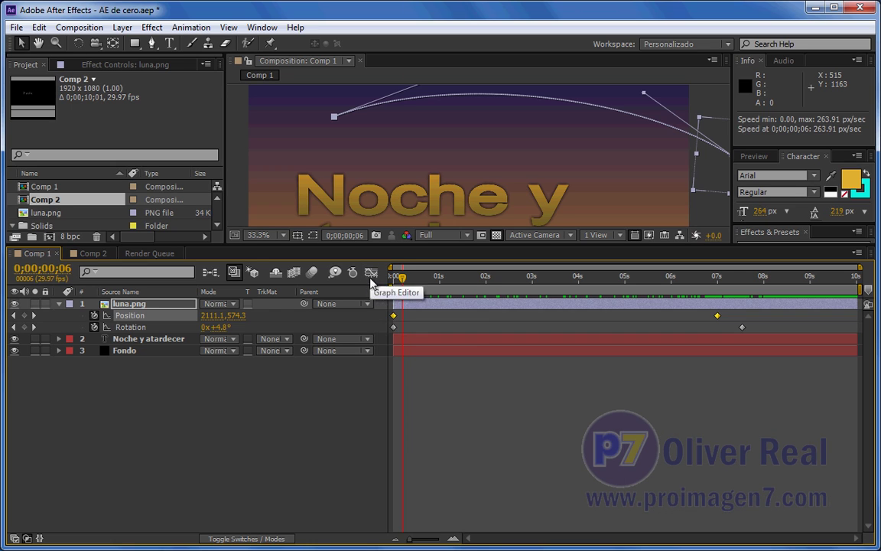
{"action": "right_click", "coordinate": [393, 315]}
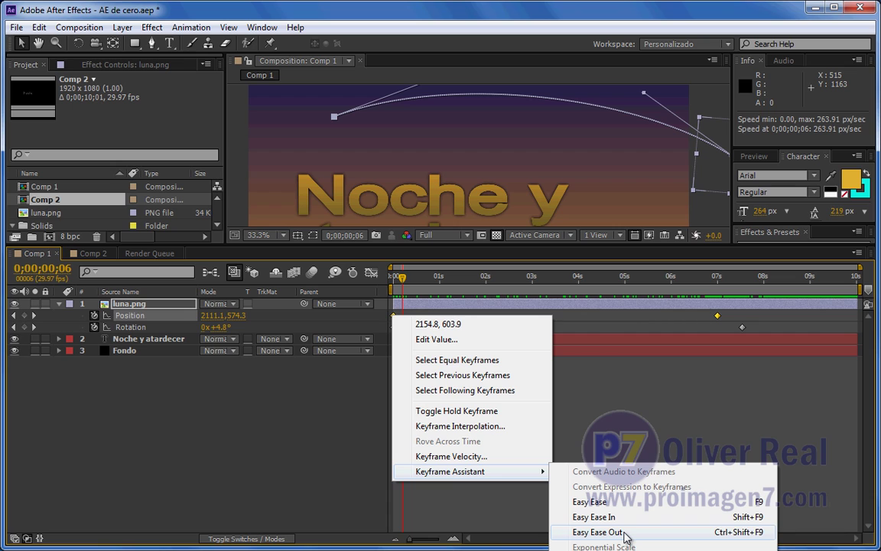
{"action": "left_click", "coordinate": [596, 502]}
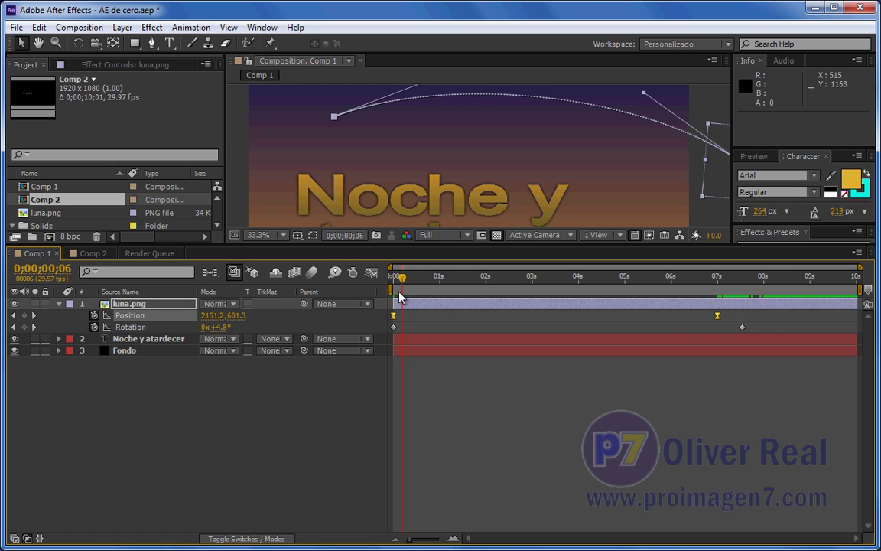
Display the eased Position speed curve and select its end keyframe, peaking near 396 px/sec
{"action": "left_click", "coordinate": [371, 274]}
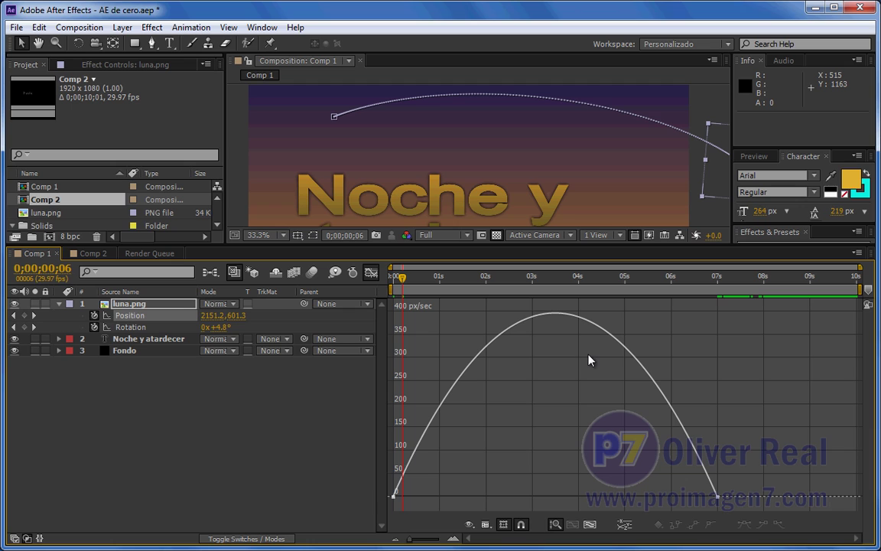
{"action": "left_click", "coordinate": [131, 316]}
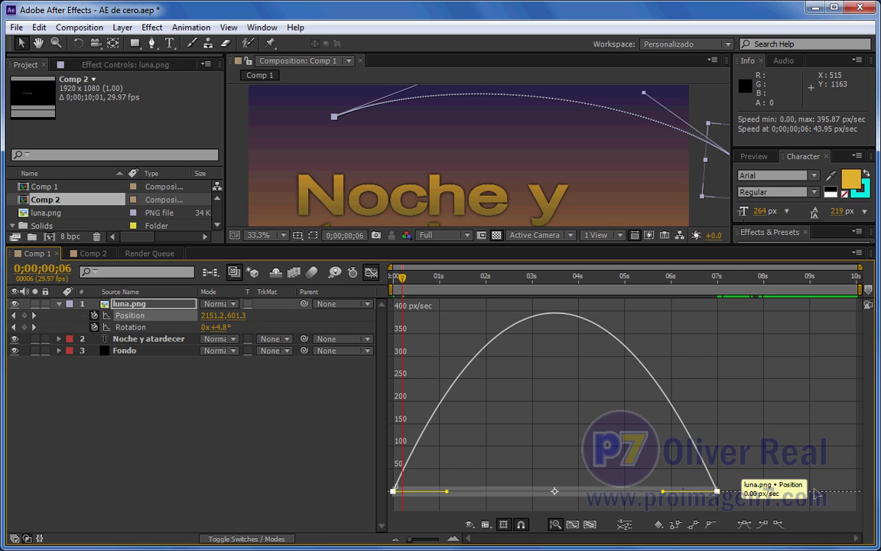
{"action": "right_click", "coordinate": [717, 490]}
{"action": "mouse_move", "coordinate": [746, 483]}
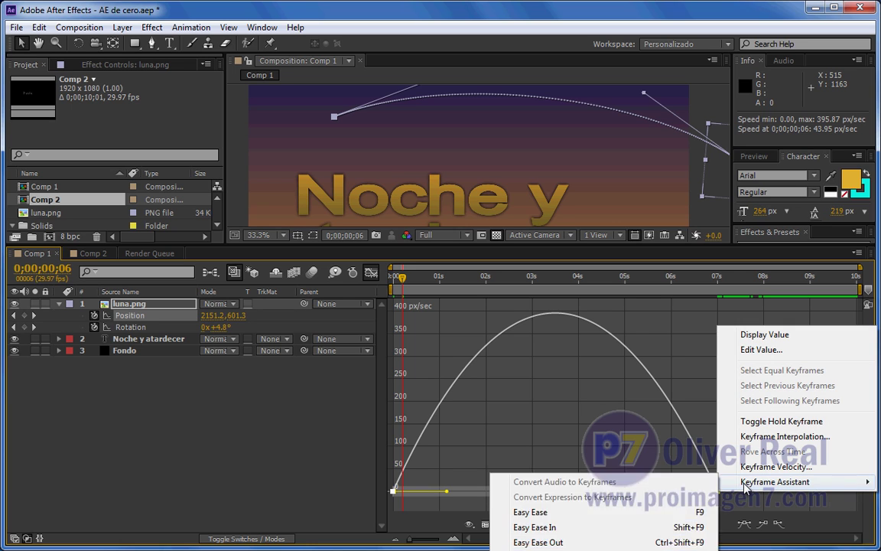
{"action": "left_click", "coordinate": [296, 496]}
{"action": "left_click", "coordinate": [127, 315]}
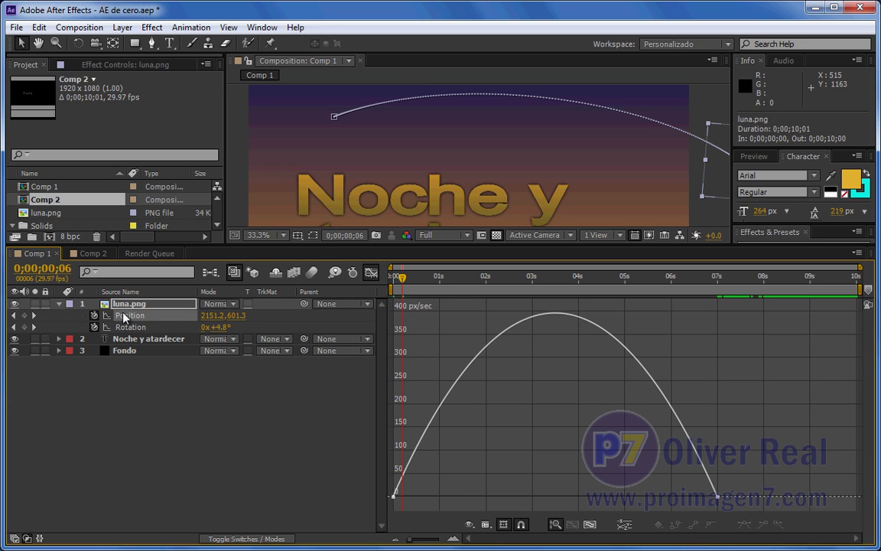
{"action": "left_click", "coordinate": [715, 496]}
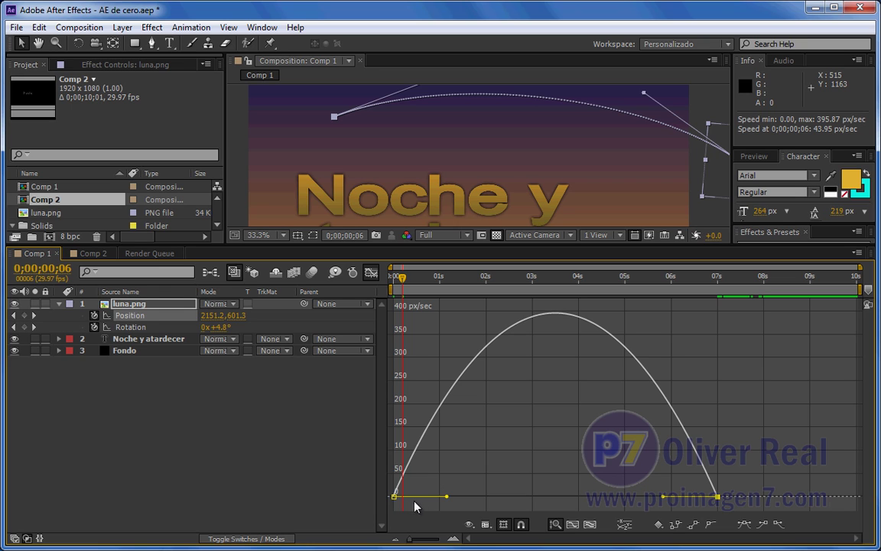
{"action": "mouse_move", "coordinate": [722, 501]}
{"action": "mouse_move", "coordinate": [396, 496]}
{"action": "left_click_drag", "start_coordinate": [402, 281], "coordinate": [424, 280]}
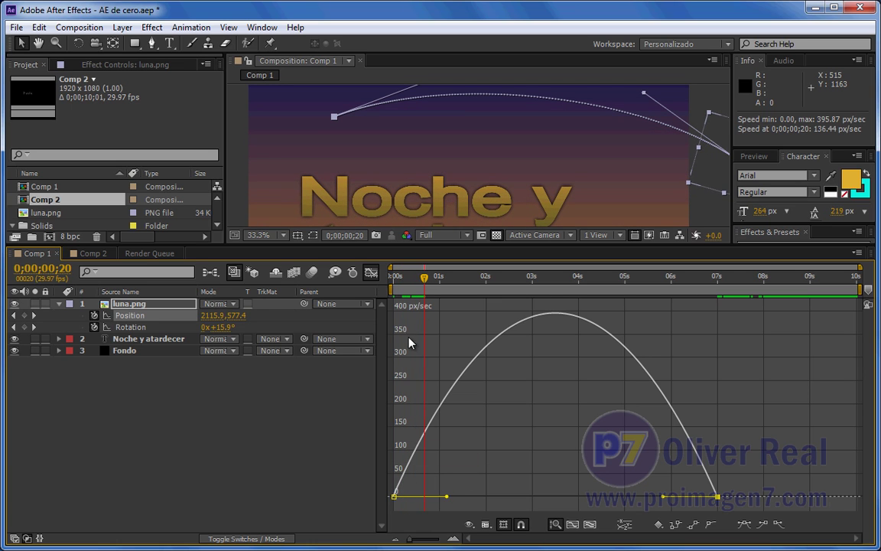
{"action": "mouse_move", "coordinate": [424, 279]}
{"action": "left_mouse_down"}
{"action": "mouse_move", "coordinate": [617, 285]}
{"action": "mouse_move", "coordinate": [722, 305]}
{"action": "mouse_move", "coordinate": [611, 291]}
{"action": "mouse_move", "coordinate": [678, 303]}
{"action": "left_mouse_up"}
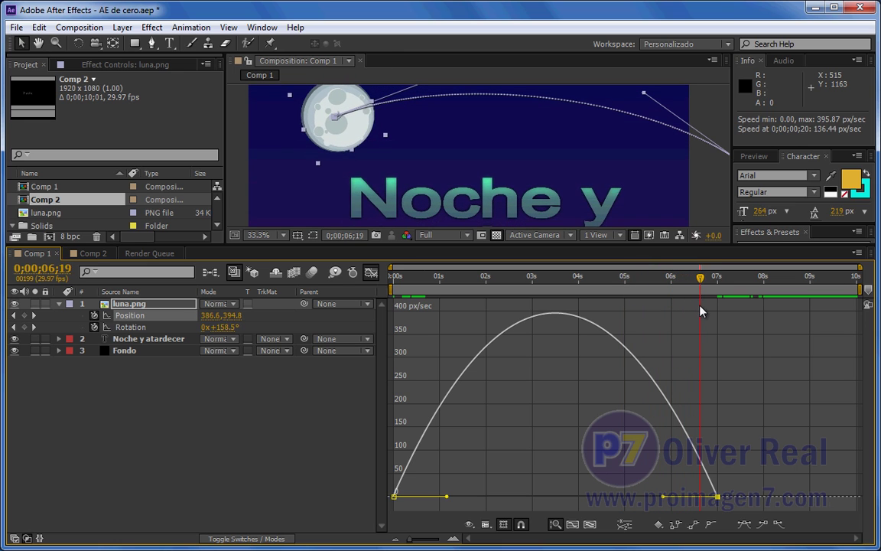
{"action": "left_click_drag", "start_coordinate": [678, 302], "coordinate": [397, 282]}
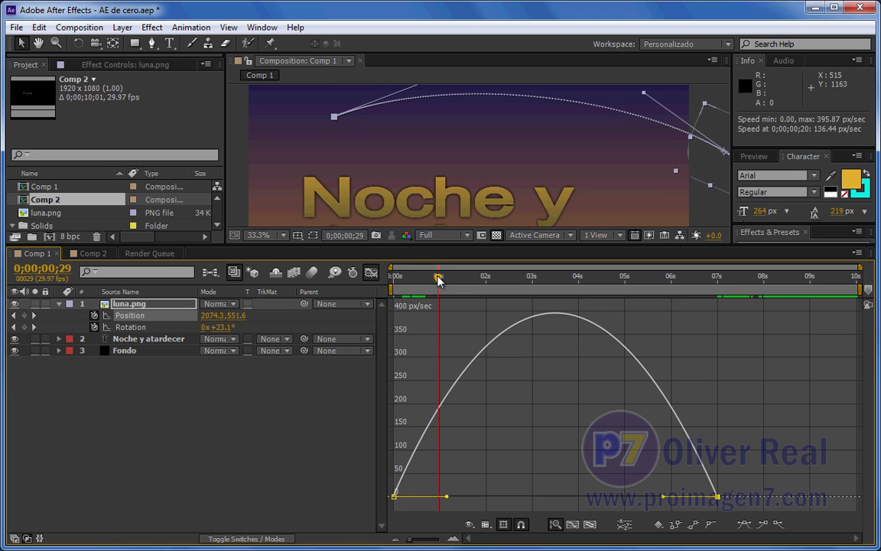
{"action": "key", "text": "space"}
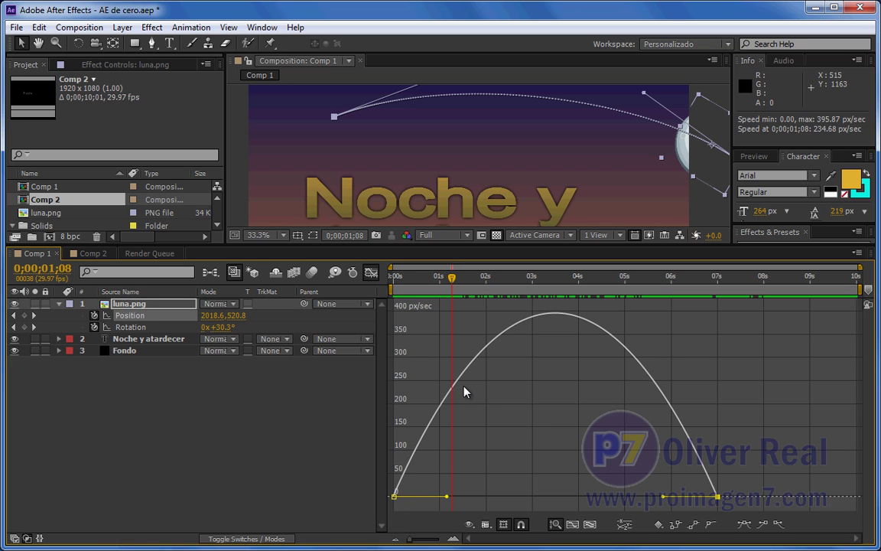
Set both Position keyframes to Linear temporal interpolation, keeping spatial as Continuous Bezier
{"action": "left_click", "coordinate": [372, 273]}
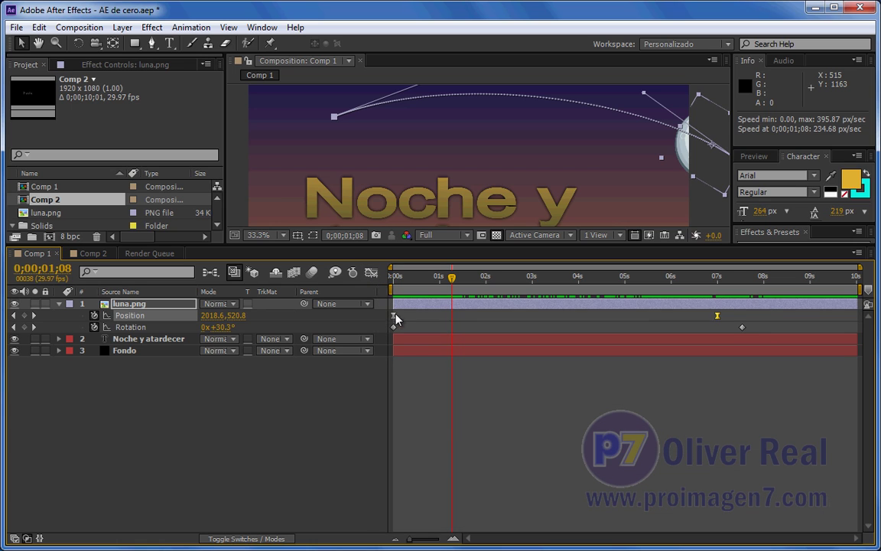
{"action": "mouse_move", "coordinate": [745, 314]}
{"action": "left_mouse_down"}
{"action": "mouse_move", "coordinate": [384, 325]}
{"action": "mouse_move", "coordinate": [406, 321]}
{"action": "left_mouse_up"}
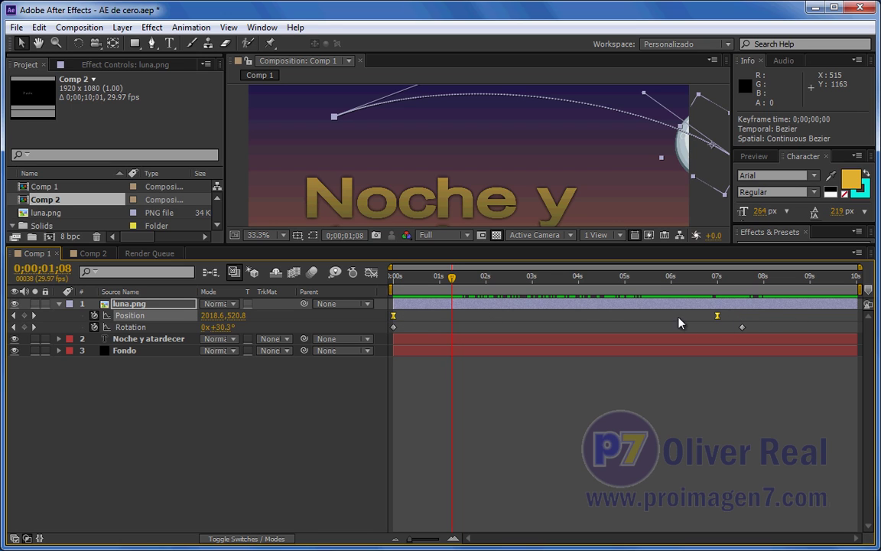
{"action": "right_click", "coordinate": [394, 320]}
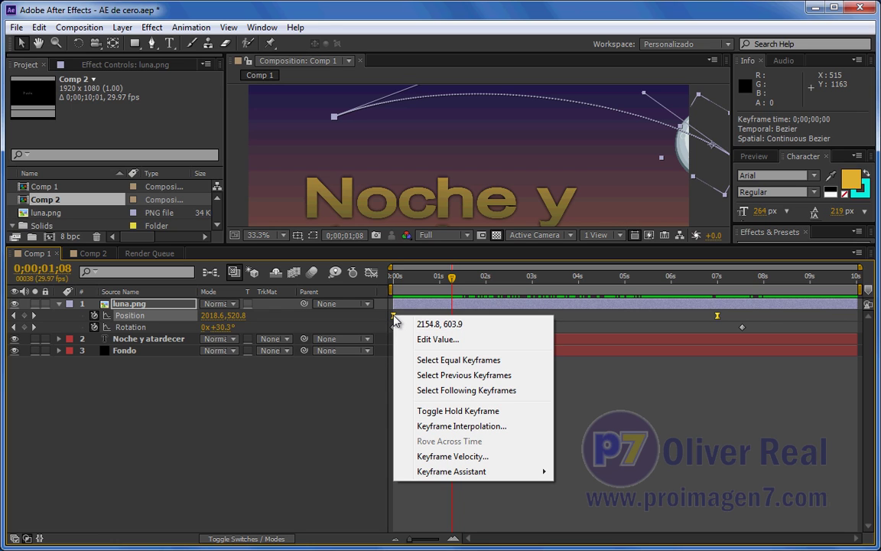
{"action": "left_click", "coordinate": [452, 428]}
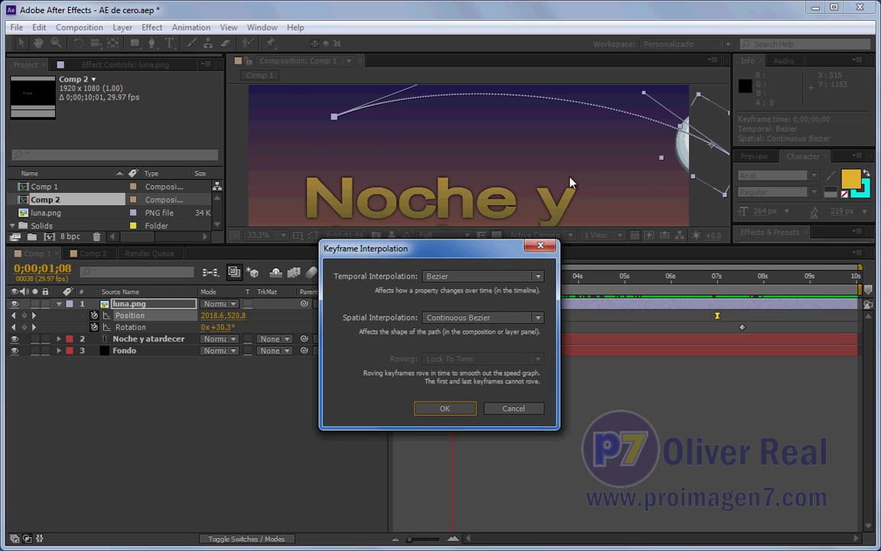
{"action": "left_click", "coordinate": [539, 318]}
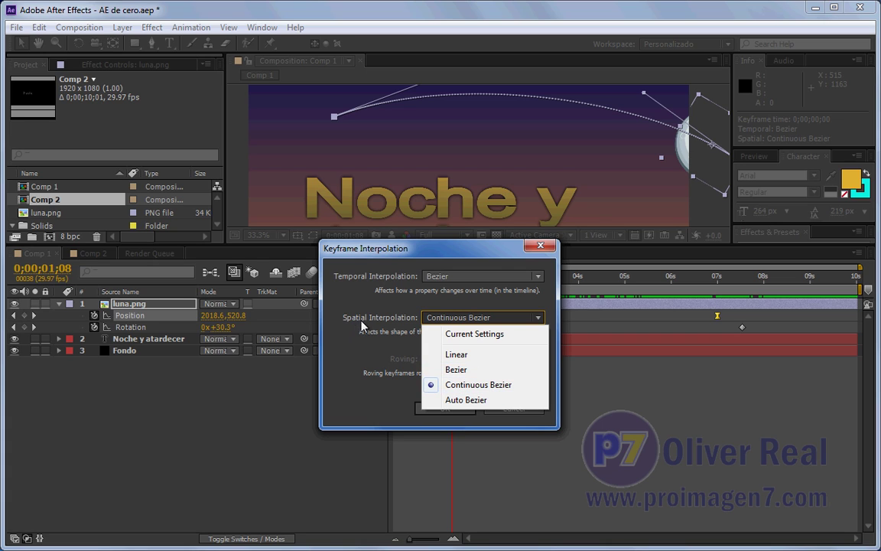
{"action": "left_click", "coordinate": [343, 363]}
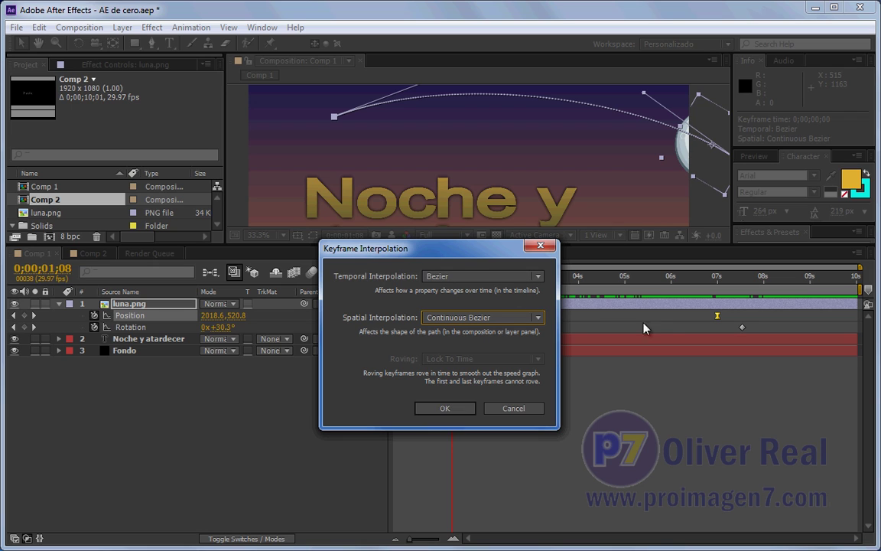
{"action": "left_click", "coordinate": [537, 276]}
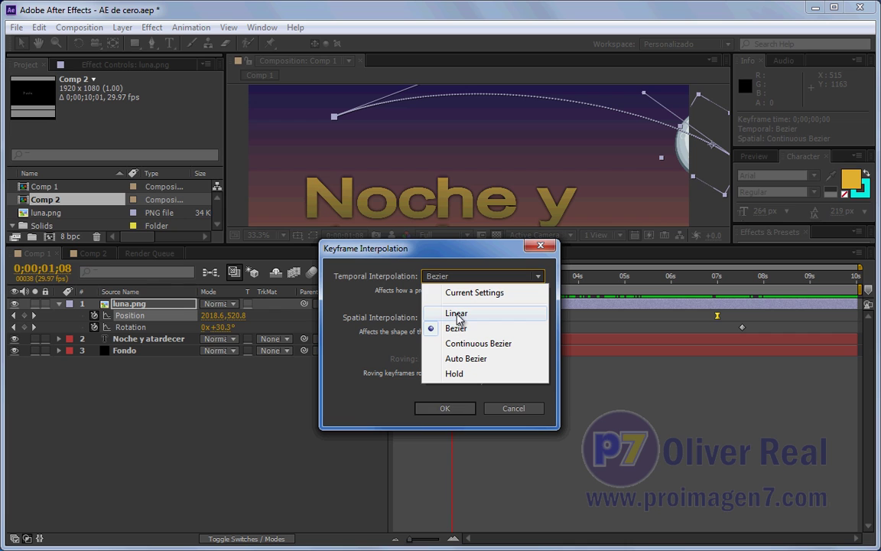
{"action": "left_click", "coordinate": [457, 314]}
{"action": "left_click", "coordinate": [440, 409]}
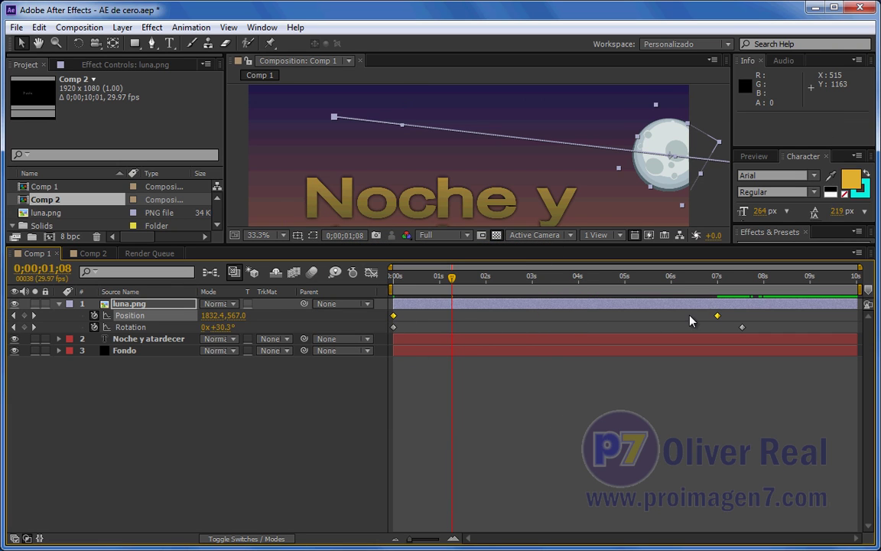
Reapply Easy Ease to the Position keyframes and view the speed bell peaking at 383.97 px/sec
{"action": "left_click", "coordinate": [372, 273]}
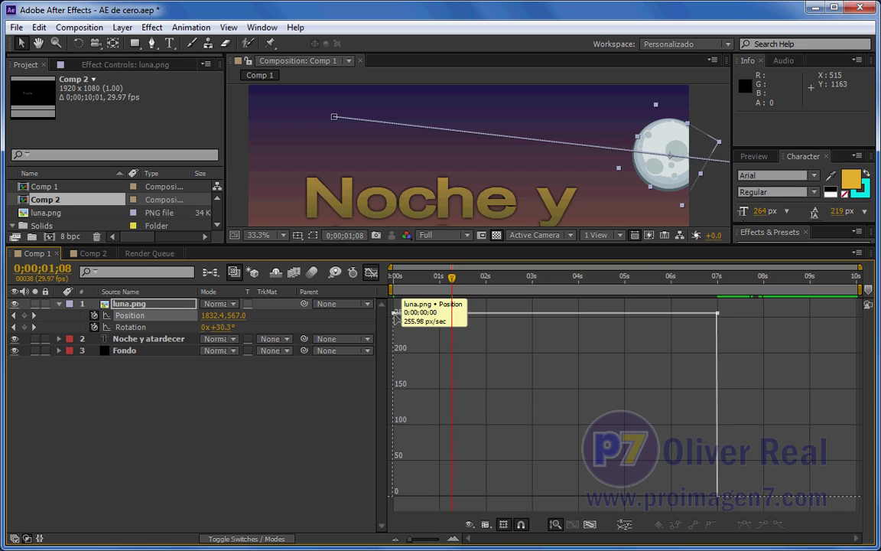
{"action": "left_click", "coordinate": [372, 274]}
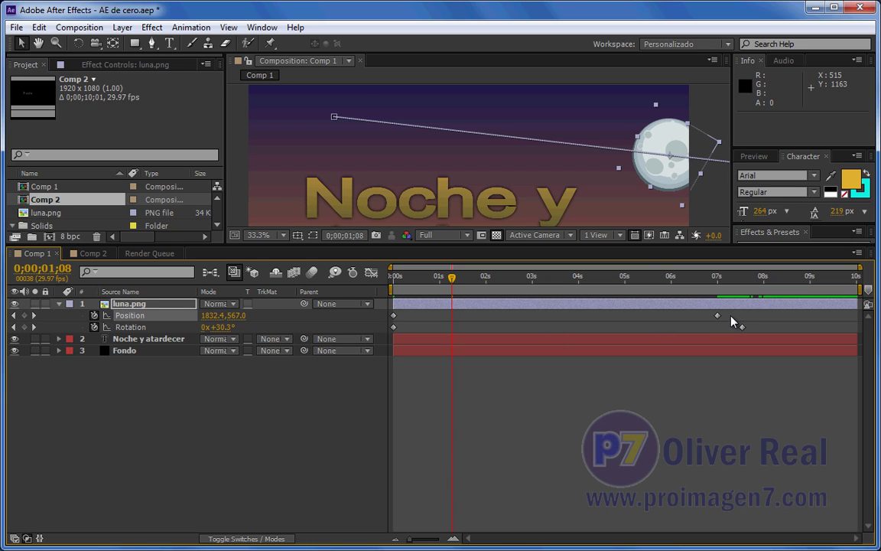
{"action": "right_click", "coordinate": [394, 315]}
{"action": "mouse_move", "coordinate": [519, 472]}
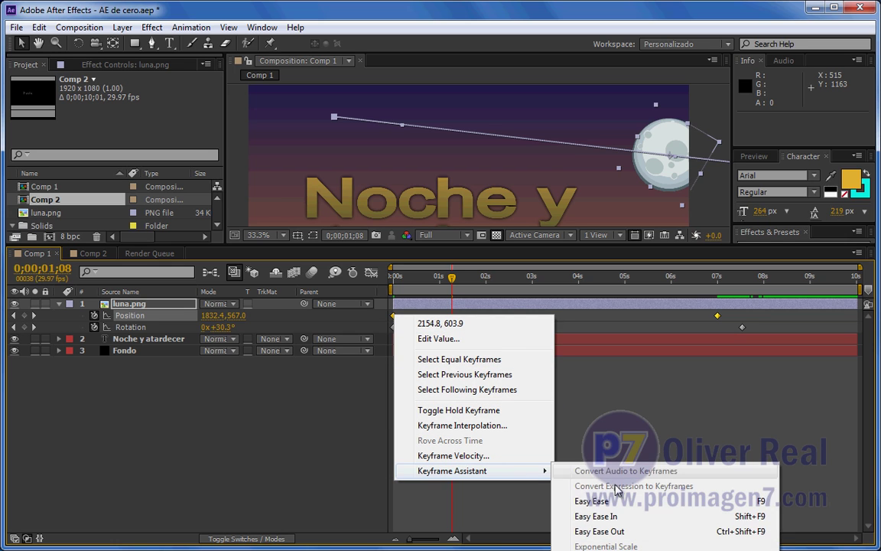
{"action": "left_click", "coordinate": [557, 498]}
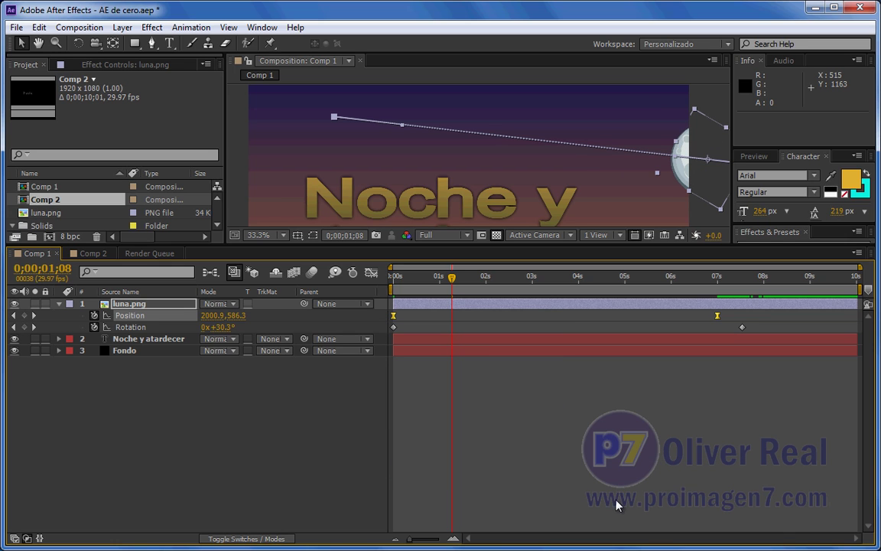
{"action": "left_click", "coordinate": [372, 274]}
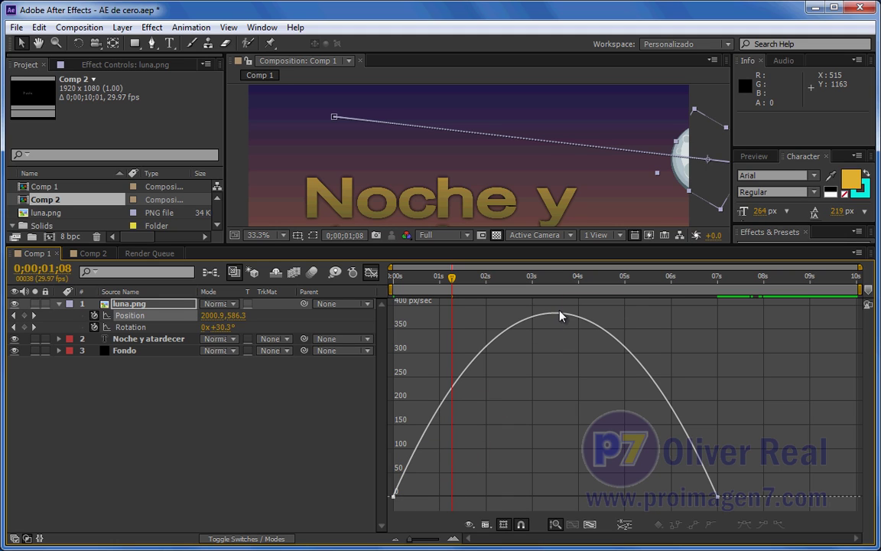
{"action": "mouse_move", "coordinate": [556, 315]}
{"action": "mouse_move", "coordinate": [395, 494]}
Drag the first Position keyframe down to 0 px/sec so speed arcs up to 383.97 px/sec
{"action": "left_click", "coordinate": [372, 275]}
{"action": "left_click", "coordinate": [373, 274]}
{"action": "left_click", "coordinate": [393, 497]}
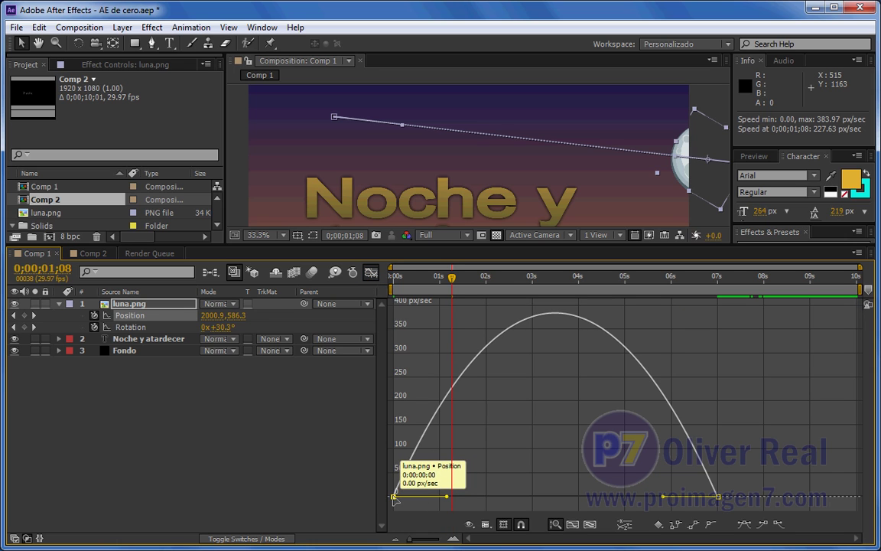
{"action": "left_click_drag", "start_coordinate": [393, 497], "coordinate": [397, 324]}
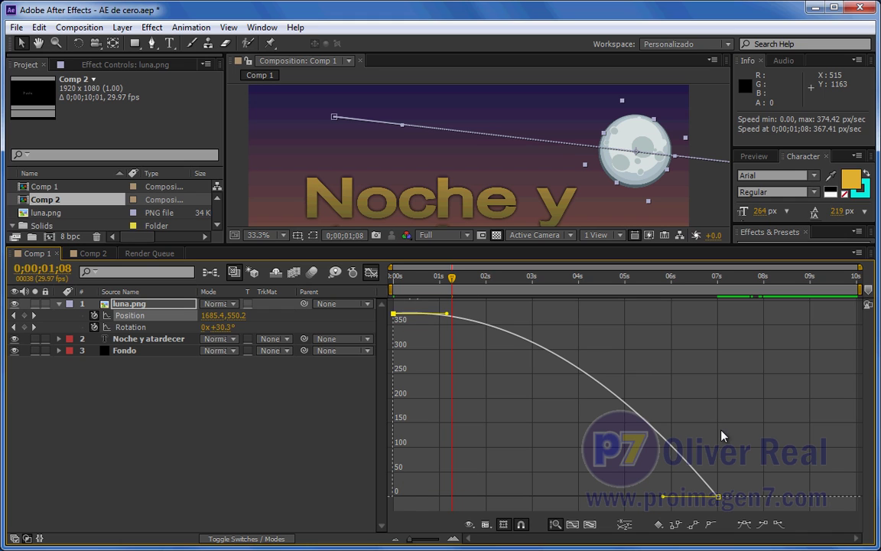
{"action": "left_click_drag", "start_coordinate": [392, 314], "coordinate": [397, 459]}
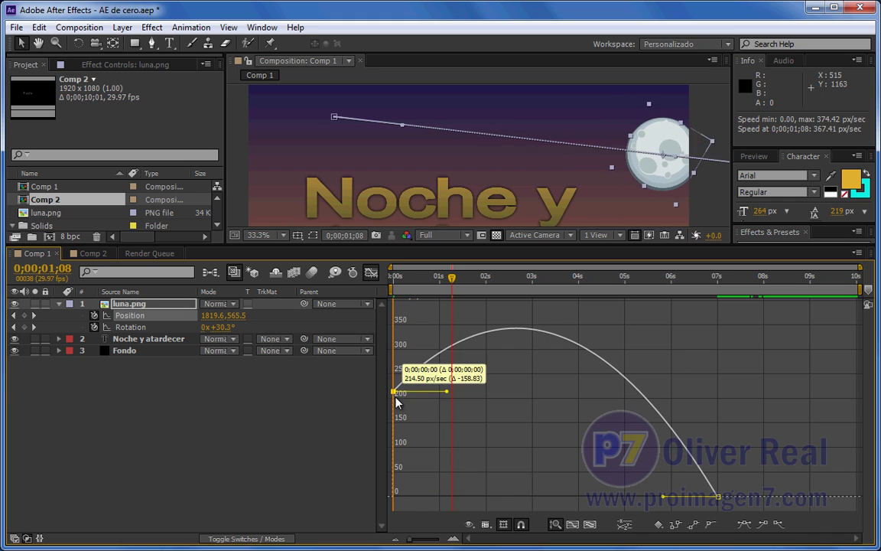
{"action": "left_click_drag", "start_coordinate": [396, 459], "coordinate": [395, 493]}
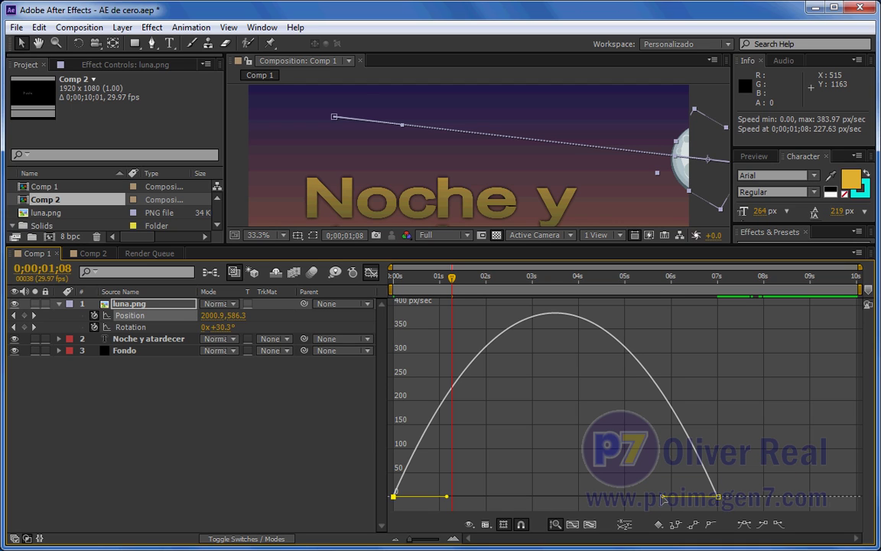
Lengthen the first keyframe's ease so speed builds slowly, spiking to 1048.84 px/sec near 5.5s
{"action": "mouse_move", "coordinate": [446, 496]}
{"action": "left_mouse_down"}
{"action": "mouse_move", "coordinate": [431, 496]}
{"action": "mouse_move", "coordinate": [557, 499]}
{"action": "left_mouse_up"}
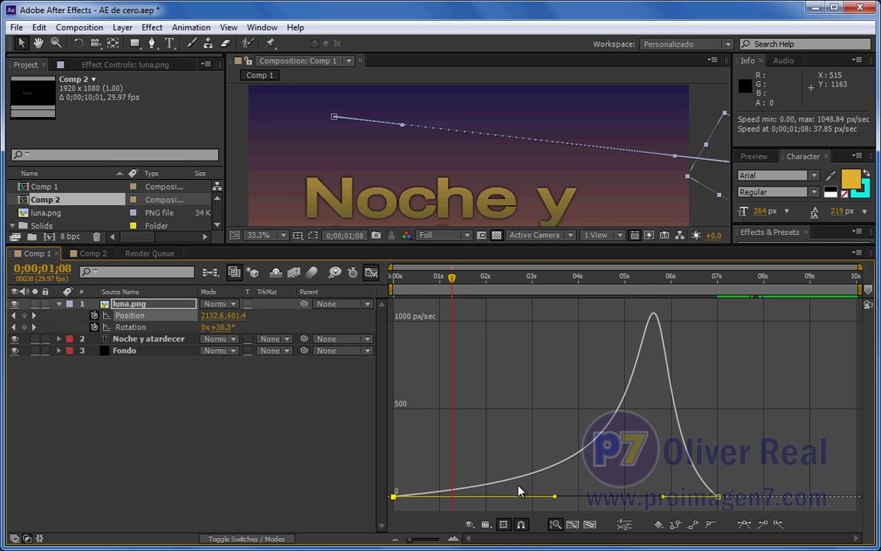
{"action": "mouse_move", "coordinate": [631, 348]}
{"action": "mouse_move", "coordinate": [394, 496]}
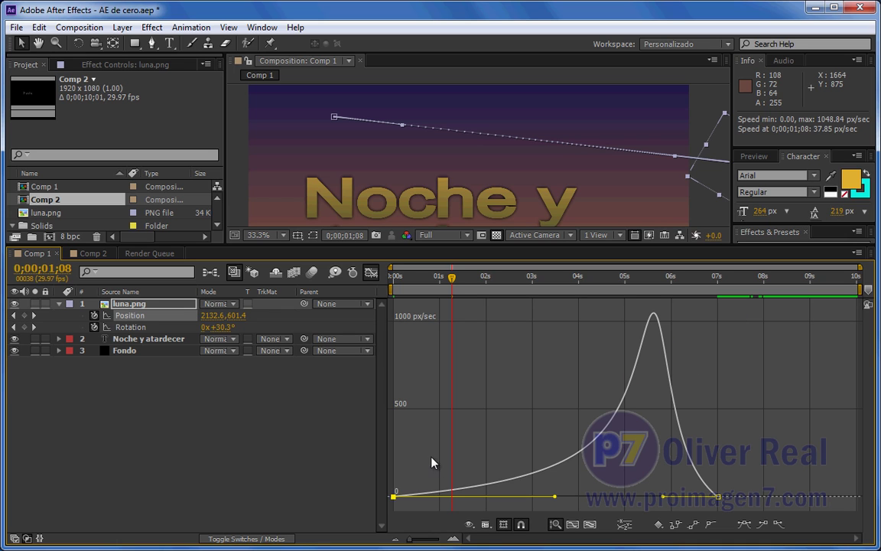
{"action": "mouse_move", "coordinate": [455, 281]}
{"action": "left_mouse_down"}
{"action": "mouse_move", "coordinate": [490, 300]}
{"action": "mouse_move", "coordinate": [719, 317]}
{"action": "left_mouse_up"}
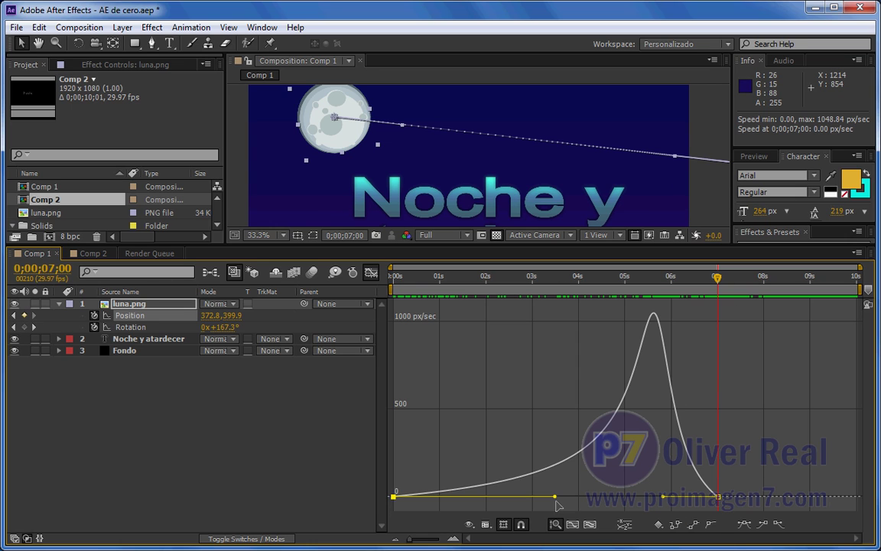
Drag both influence handles to shift the moon's speed peak toward the start, then preview
{"action": "left_click_drag", "start_coordinate": [554, 496], "coordinate": [405, 498]}
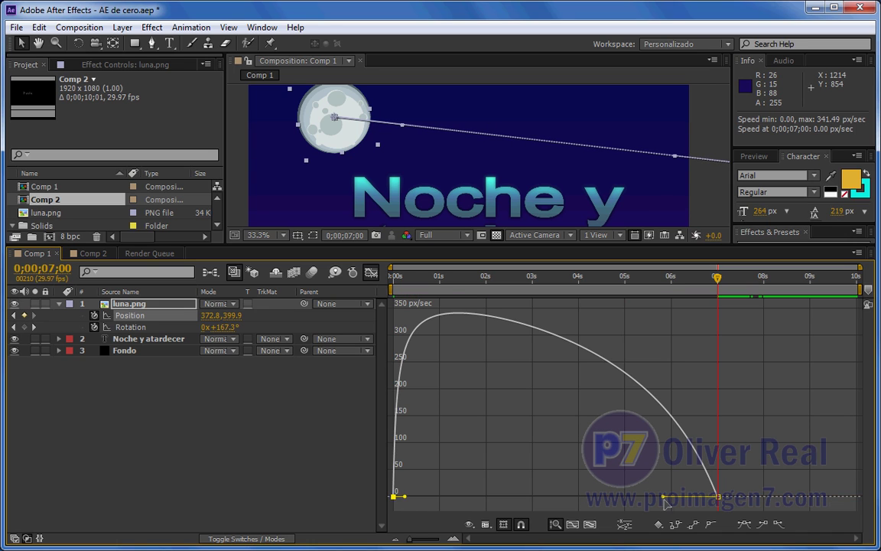
{"action": "left_click_drag", "start_coordinate": [664, 498], "coordinate": [554, 498]}
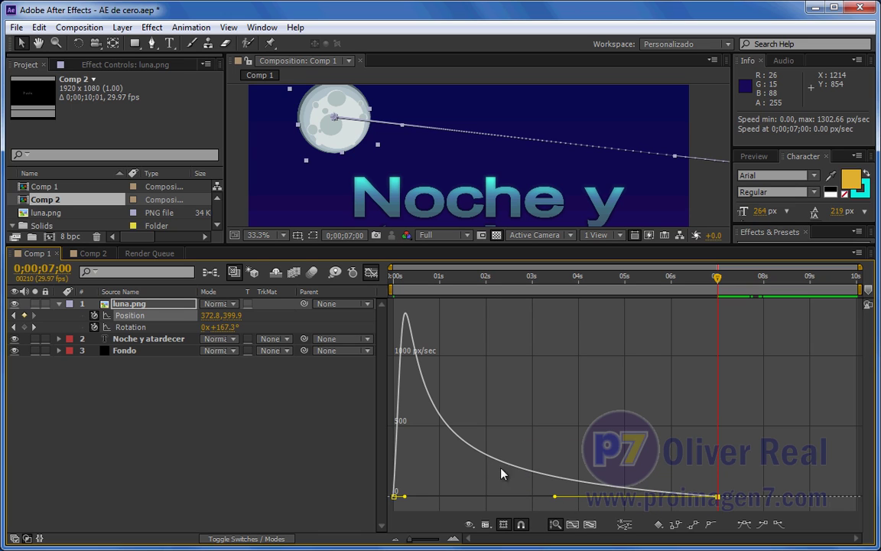
{"action": "mouse_move", "coordinate": [391, 277]}
{"action": "left_mouse_down"}
{"action": "mouse_move", "coordinate": [414, 289]}
{"action": "mouse_move", "coordinate": [599, 317]}
{"action": "left_mouse_up"}
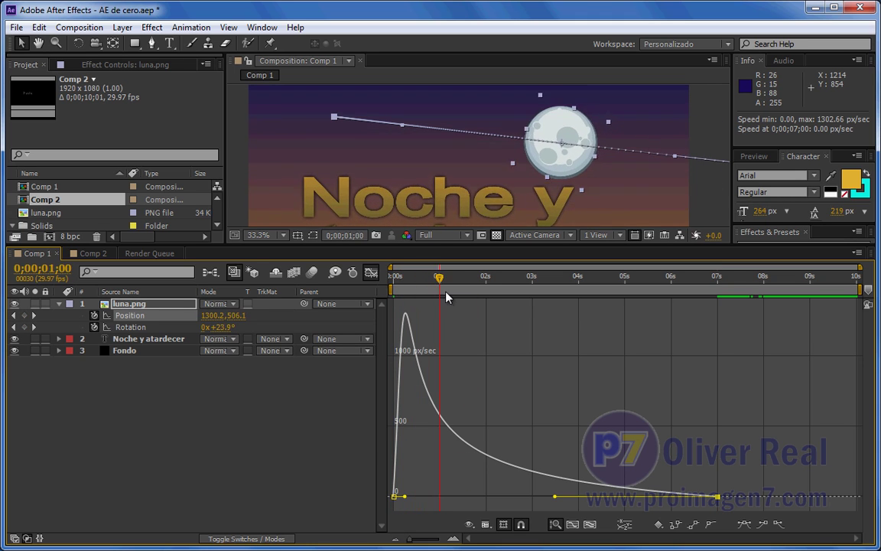
{"action": "key", "text": "space"}
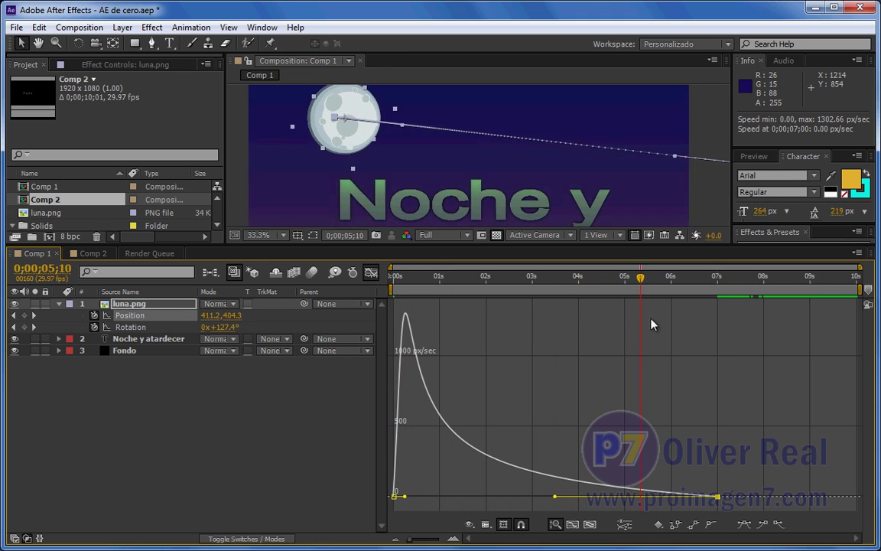
{"action": "key", "text": "space"}
Refine the eases so speed peaks at 1040.34 px/sec after 1s and tapers to 0 by 7s
{"action": "left_click_drag", "start_coordinate": [556, 497], "coordinate": [699, 497]}
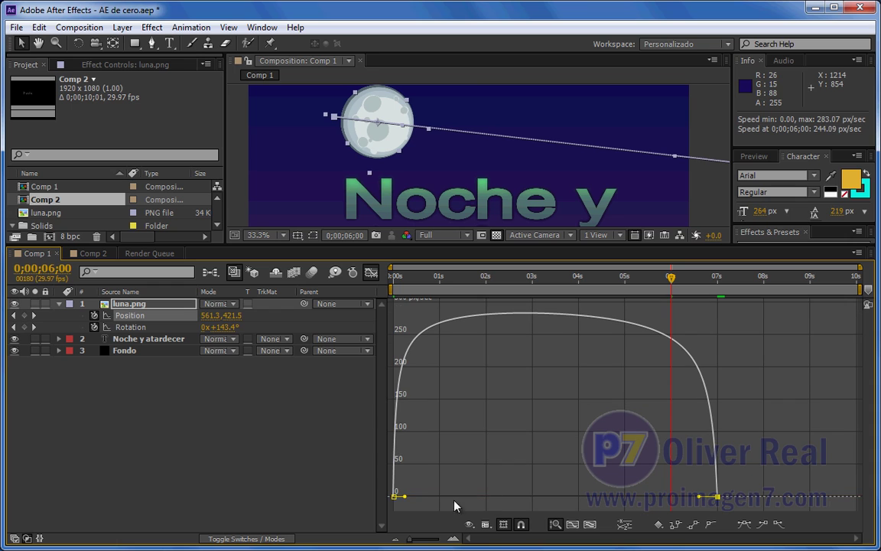
{"action": "left_click_drag", "start_coordinate": [406, 497], "coordinate": [423, 496]}
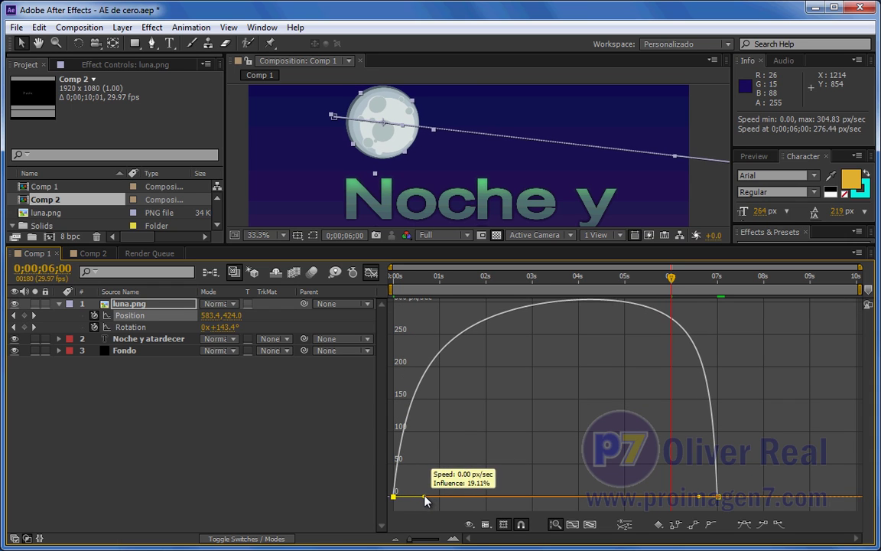
{"action": "mouse_move", "coordinate": [698, 497]}
{"action": "left_mouse_down"}
{"action": "mouse_move", "coordinate": [511, 487]}
{"action": "mouse_move", "coordinate": [511, 499]}
{"action": "left_mouse_up"}
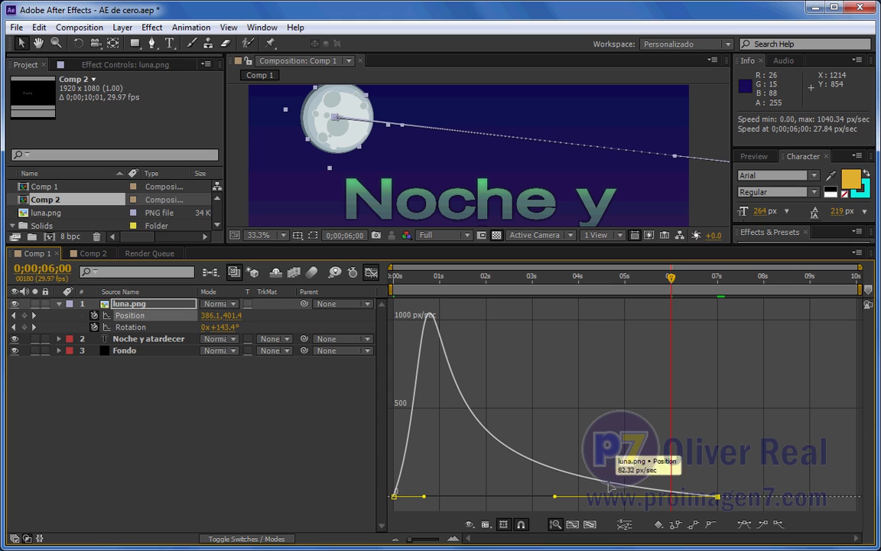
{"action": "left_click", "coordinate": [487, 277]}
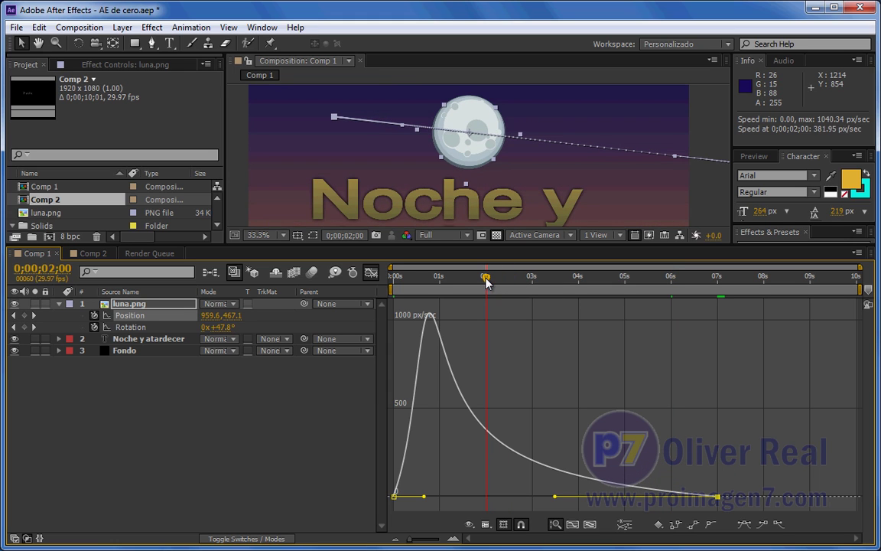
{"action": "key", "text": "space"}
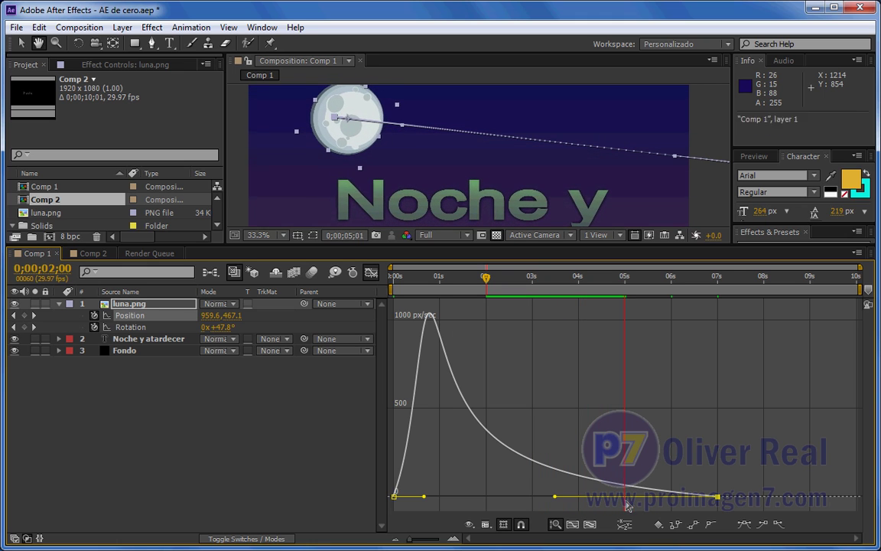
{"action": "key", "text": "space"}
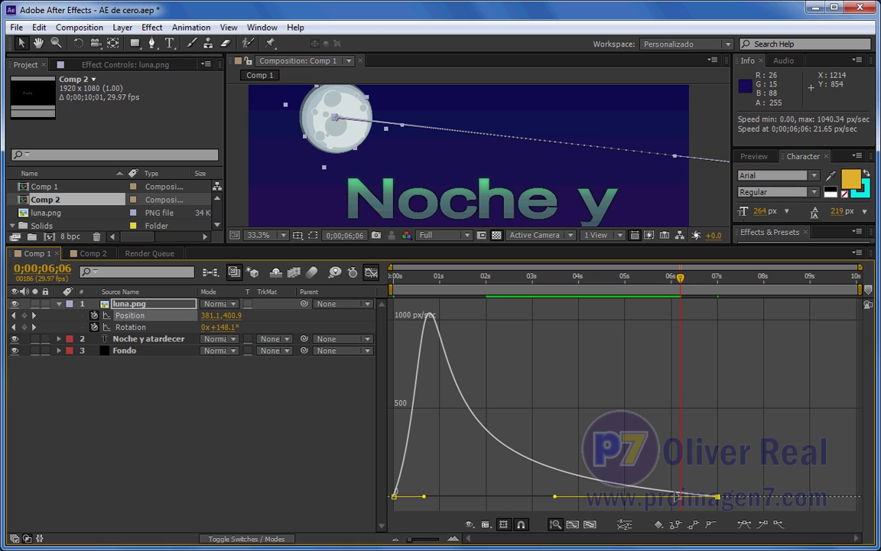
{"action": "mouse_move", "coordinate": [552, 469]}
{"action": "mouse_move", "coordinate": [719, 496]}
{"action": "mouse_move", "coordinate": [409, 449]}
{"action": "left_click_drag", "start_coordinate": [588, 160], "coordinate": [530, 173]}
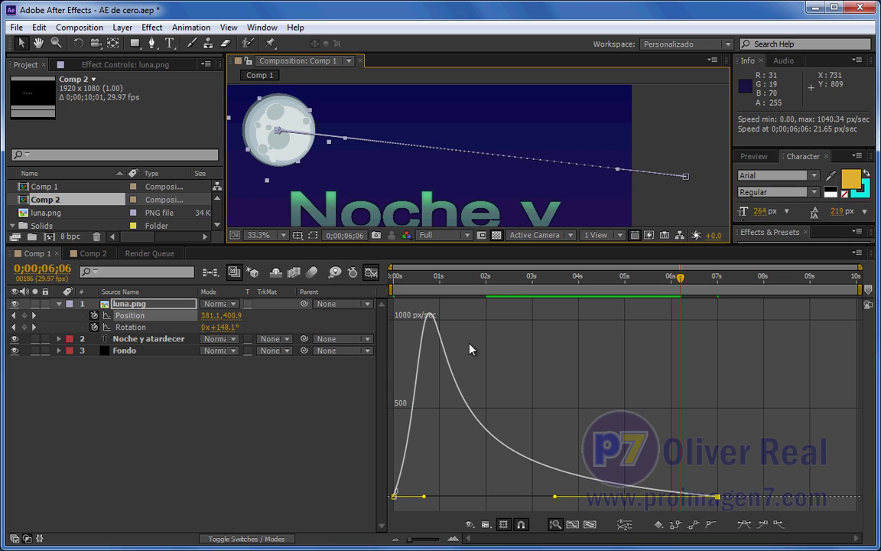
{"action": "left_click", "coordinate": [372, 274]}
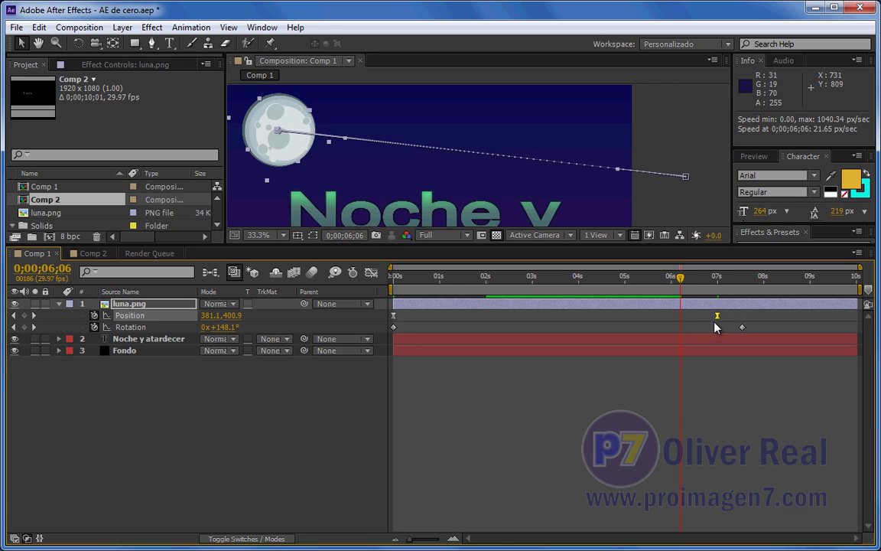
{"action": "left_click", "coordinate": [372, 272]}
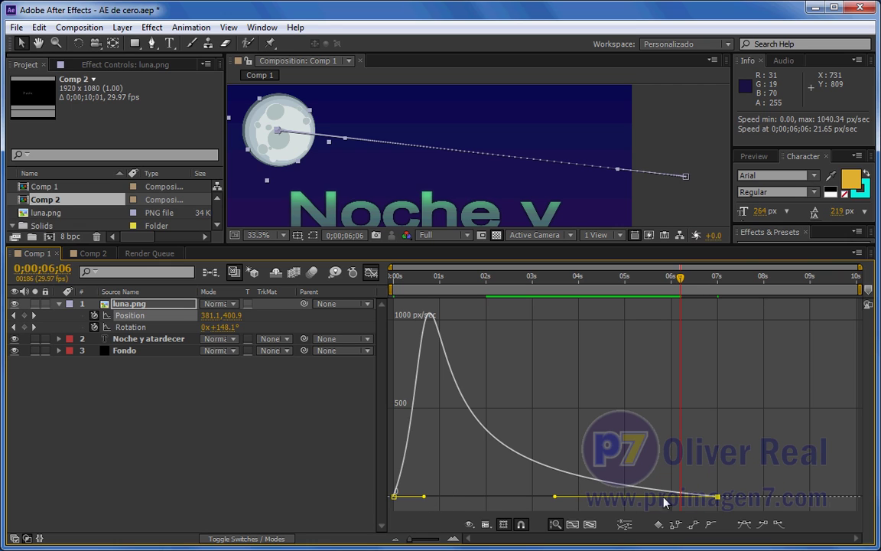
Flatten the speed curve and raise the start speed so the moon holds about 250 px/sec
{"action": "mouse_move", "coordinate": [555, 496]}
{"action": "left_mouse_down"}
{"action": "mouse_move", "coordinate": [709, 466]}
{"action": "mouse_move", "coordinate": [708, 497]}
{"action": "mouse_move", "coordinate": [711, 316]}
{"action": "left_mouse_up"}
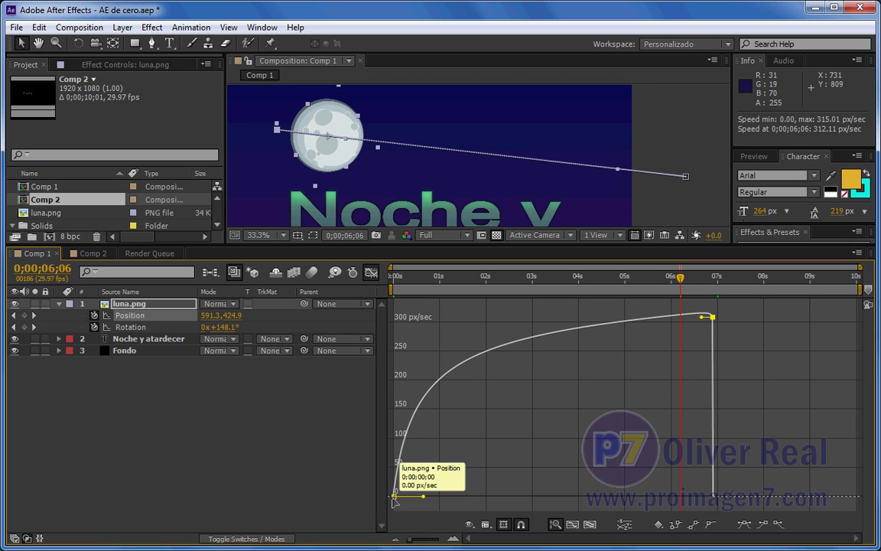
{"action": "left_click_drag", "start_coordinate": [394, 497], "coordinate": [389, 327]}
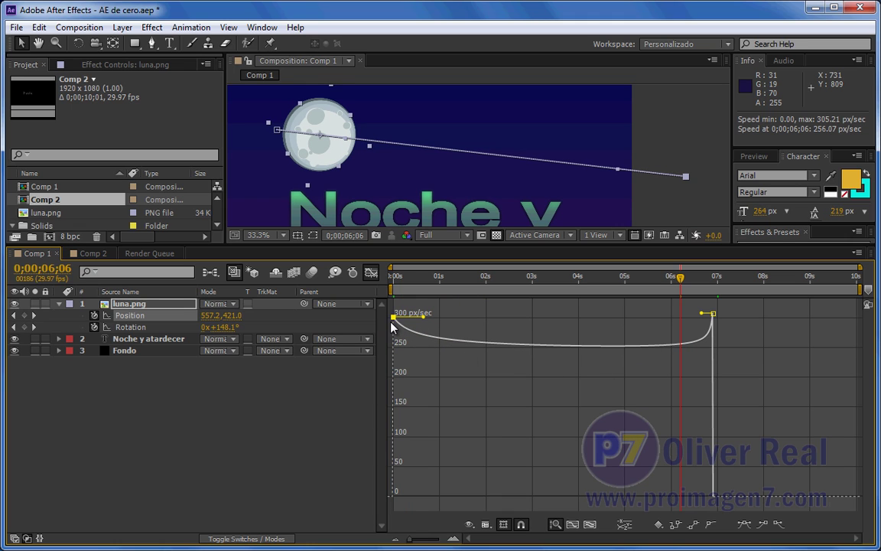
{"action": "left_click", "coordinate": [394, 318]}
Set both moon Position keyframes' Temporal interpolation to Linear in the Keyframe Interpolation dialog
{"action": "left_click", "coordinate": [370, 272]}
{"action": "left_click_drag", "start_coordinate": [722, 311], "coordinate": [388, 321]}
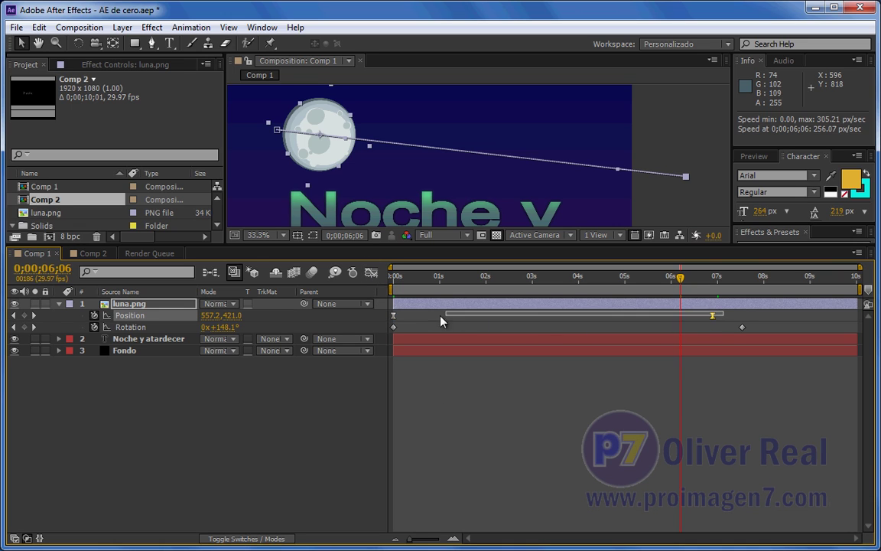
{"action": "right_click", "coordinate": [393, 318]}
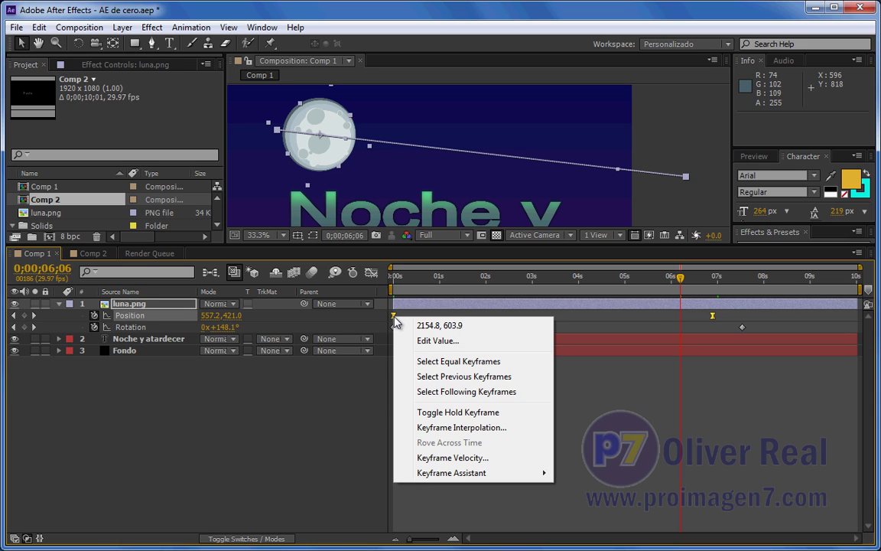
{"action": "left_click", "coordinate": [451, 431]}
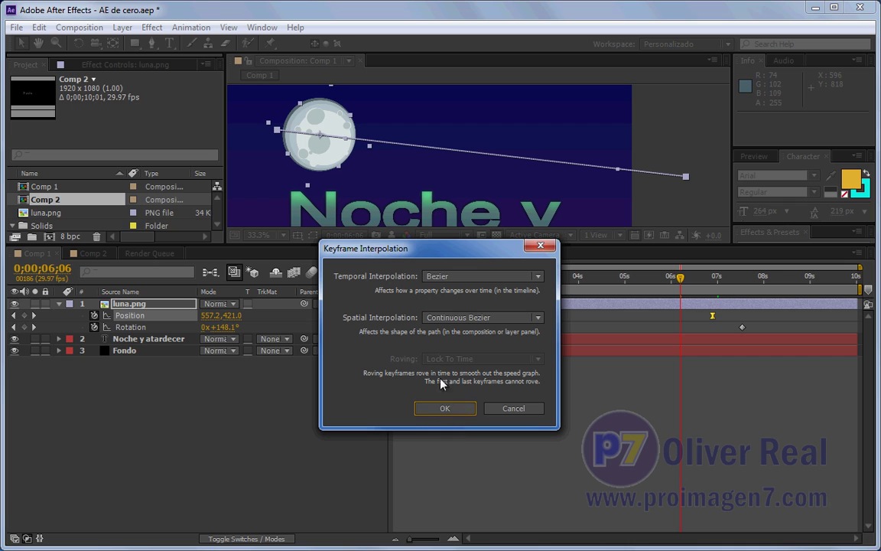
{"action": "left_click", "coordinate": [539, 276]}
{"action": "left_click", "coordinate": [457, 313]}
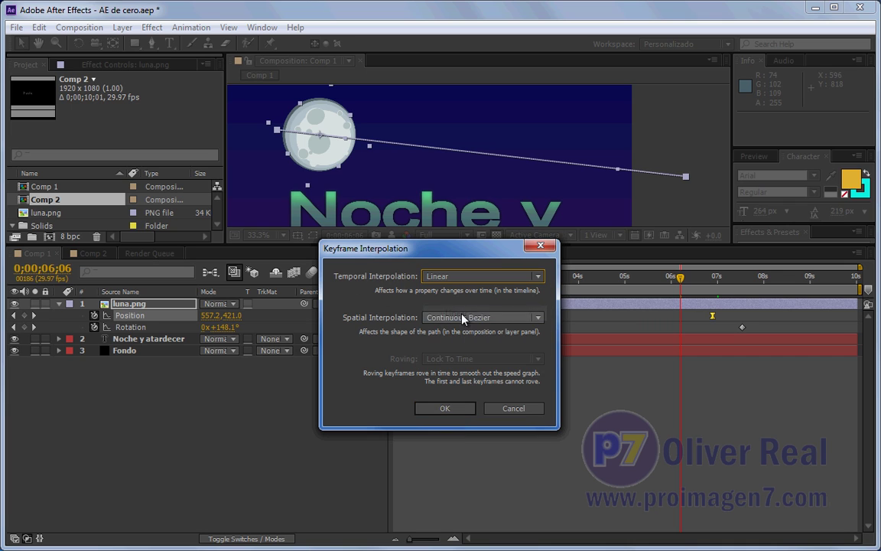
{"action": "left_click", "coordinate": [446, 407]}
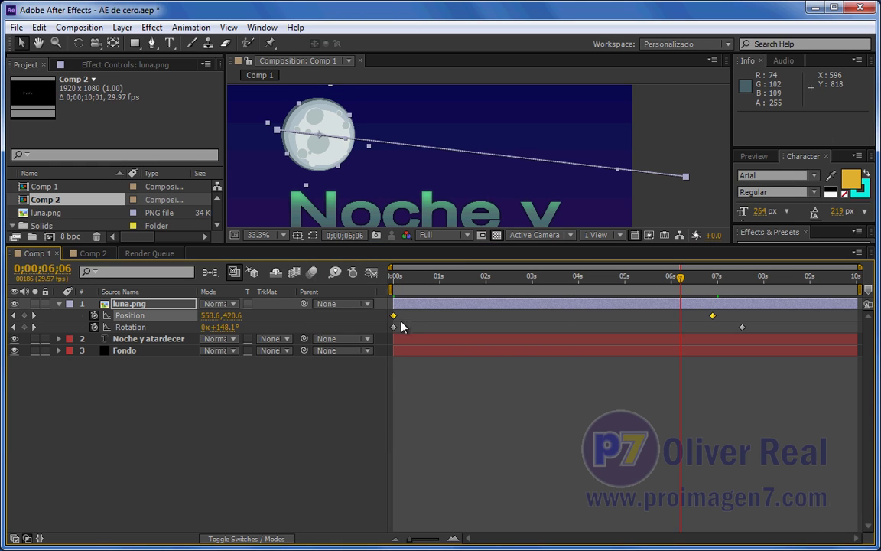
Apply Keyframe Assistant > Easy Ease to luna.png's first Position keyframe
{"action": "left_click_drag", "start_coordinate": [494, 246], "coordinate": [492, 302]}
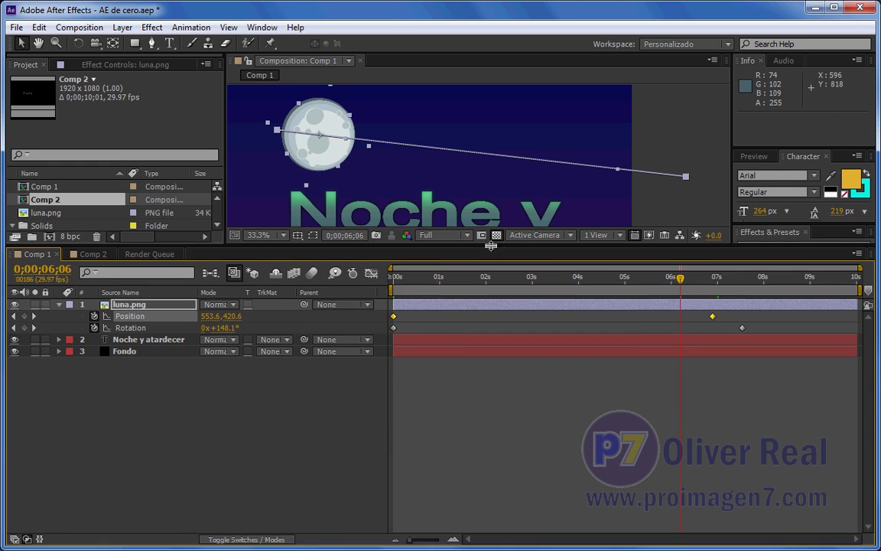
{"action": "left_click_drag", "start_coordinate": [394, 336], "coordinate": [746, 350]}
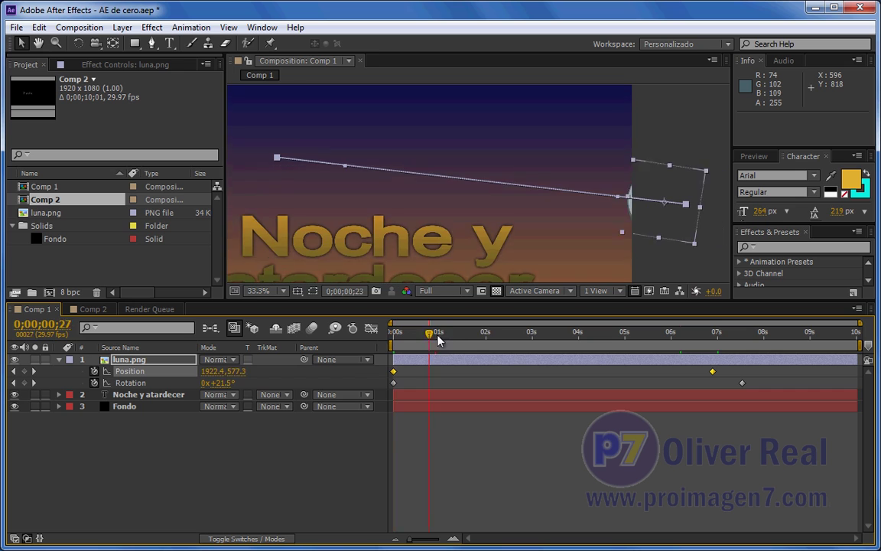
{"action": "left_click_drag", "start_coordinate": [732, 351], "coordinate": [738, 350]}
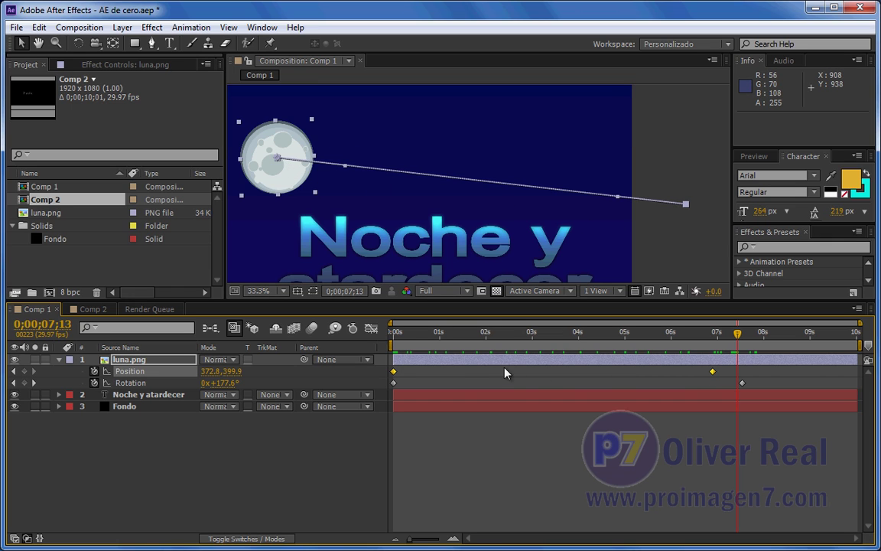
{"action": "right_click", "coordinate": [394, 375]}
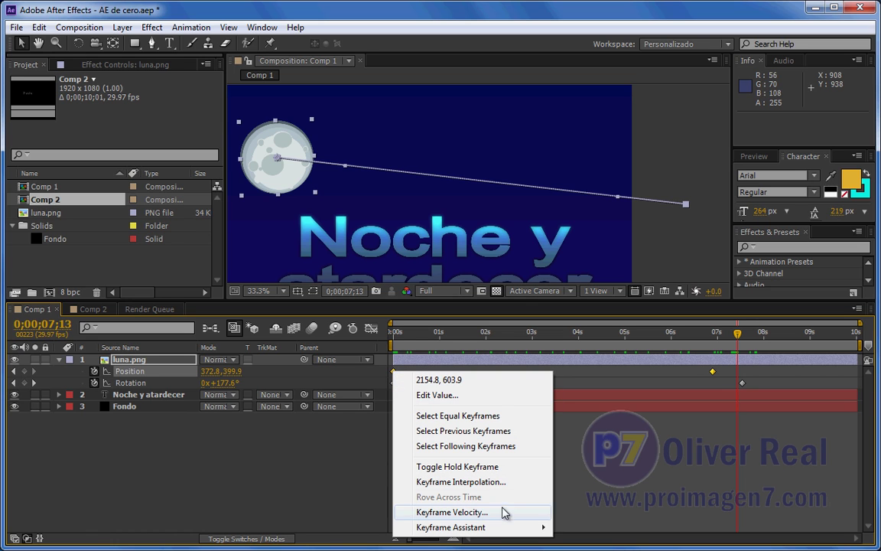
{"action": "mouse_move", "coordinate": [504, 527]}
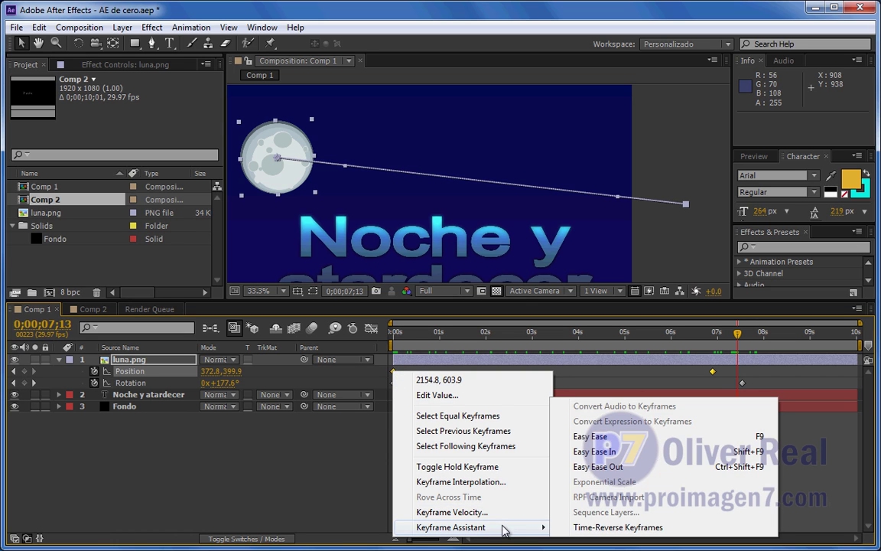
{"action": "left_click", "coordinate": [602, 436]}
Preview the animation from the start to watch the eased moon movement
{"action": "left_click", "coordinate": [561, 468]}
{"action": "key", "text": "Home"}
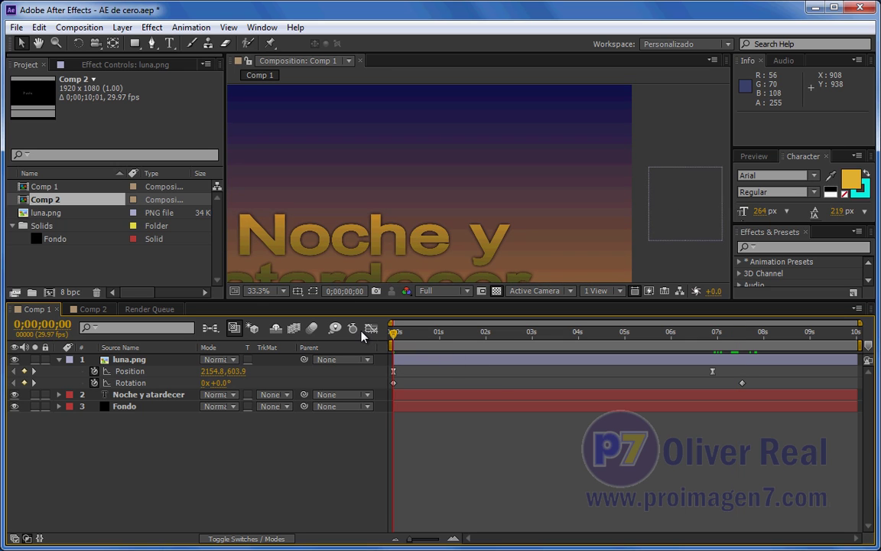
{"action": "key", "text": "space"}
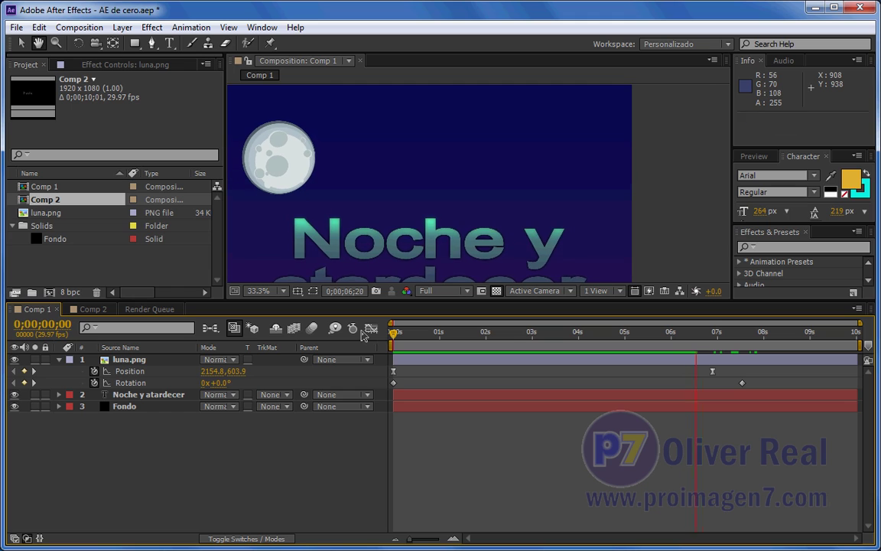
{"action": "key", "text": "space"}
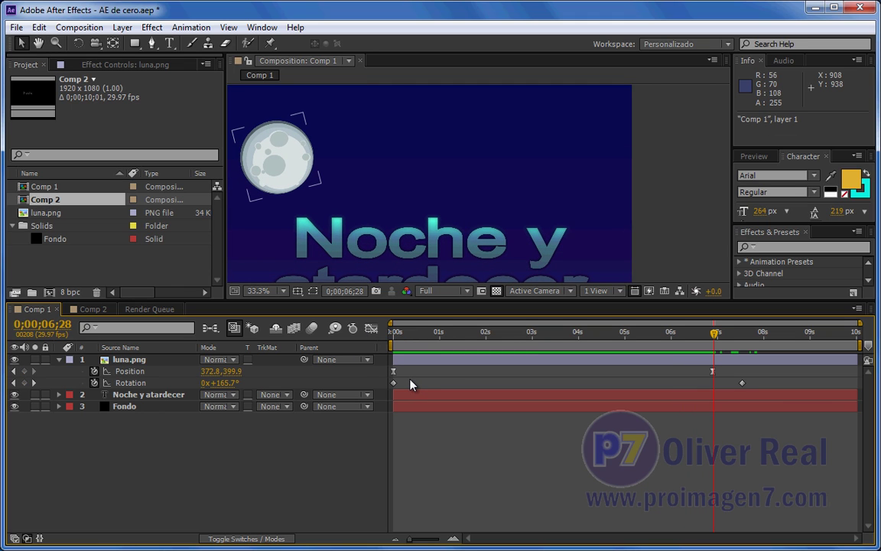
Apply Easy Ease to the moon's Position keyframe at 7s, then switch to the Graph Editor
{"action": "left_click", "coordinate": [566, 438]}
{"action": "left_click", "coordinate": [713, 372]}
{"action": "right_click", "coordinate": [713, 372]}
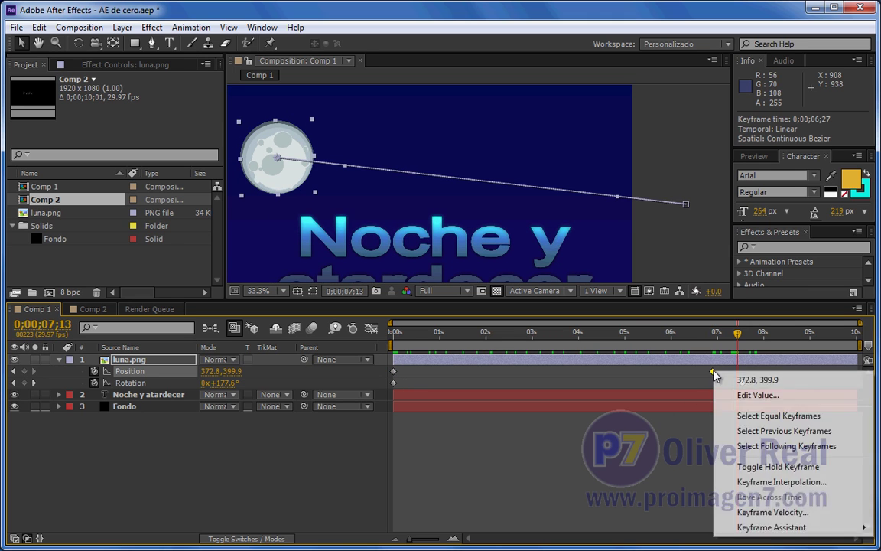
{"action": "mouse_move", "coordinate": [743, 527]}
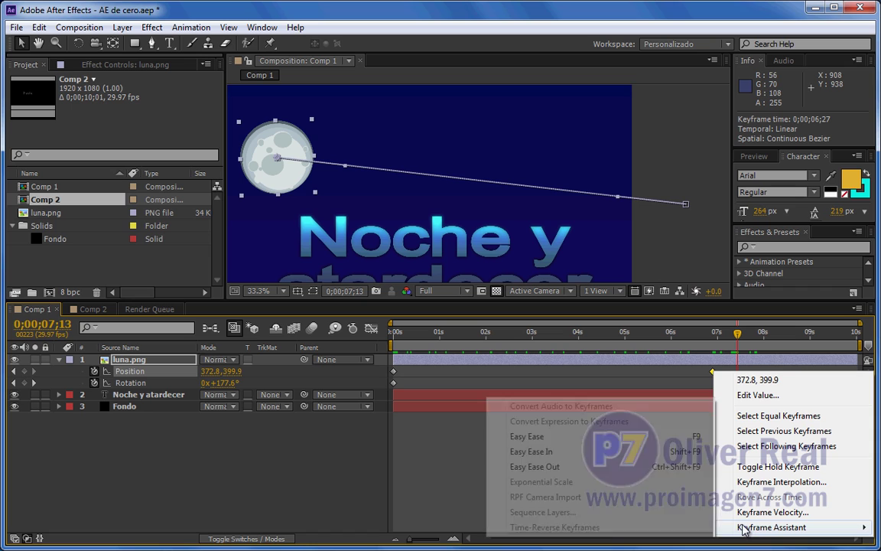
{"action": "left_click", "coordinate": [535, 436]}
{"action": "left_click", "coordinate": [536, 466]}
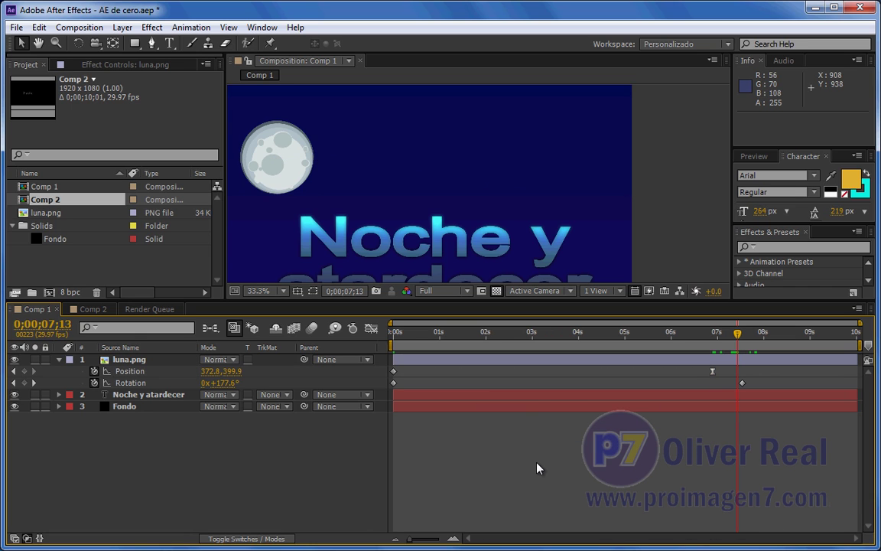
{"action": "mouse_move", "coordinate": [393, 374]}
{"action": "left_click", "coordinate": [373, 330]}
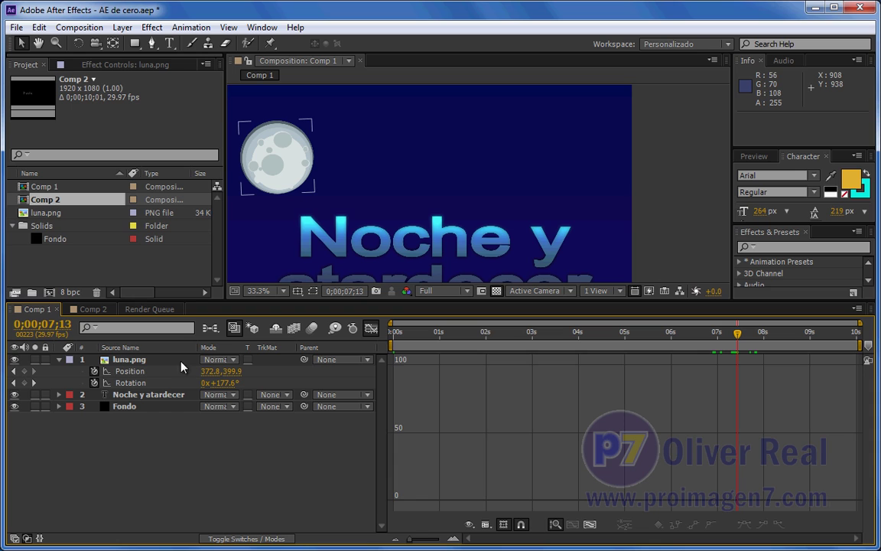
Show luna.png's Position speed curve, arcing to 349.37 px/sec, and select both keyframes
{"action": "left_click", "coordinate": [129, 371]}
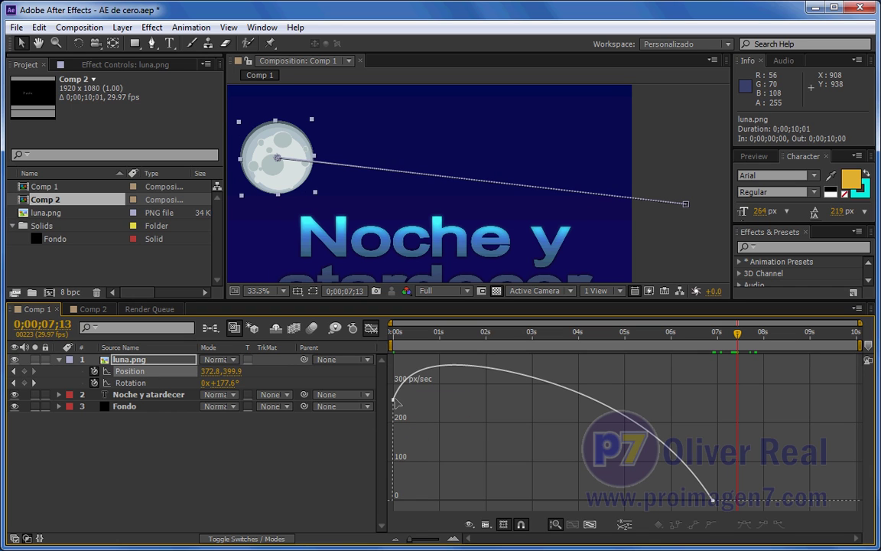
{"action": "left_click", "coordinate": [707, 501]}
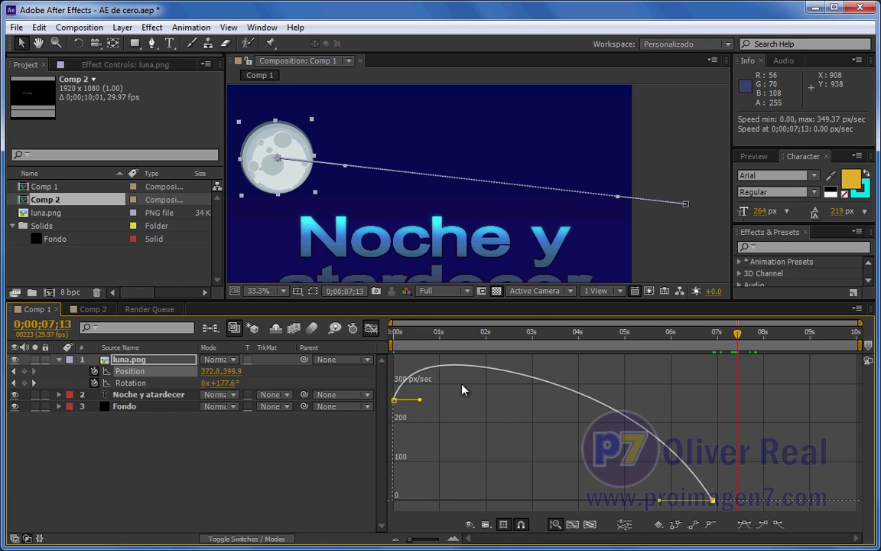
{"action": "mouse_move", "coordinate": [398, 401]}
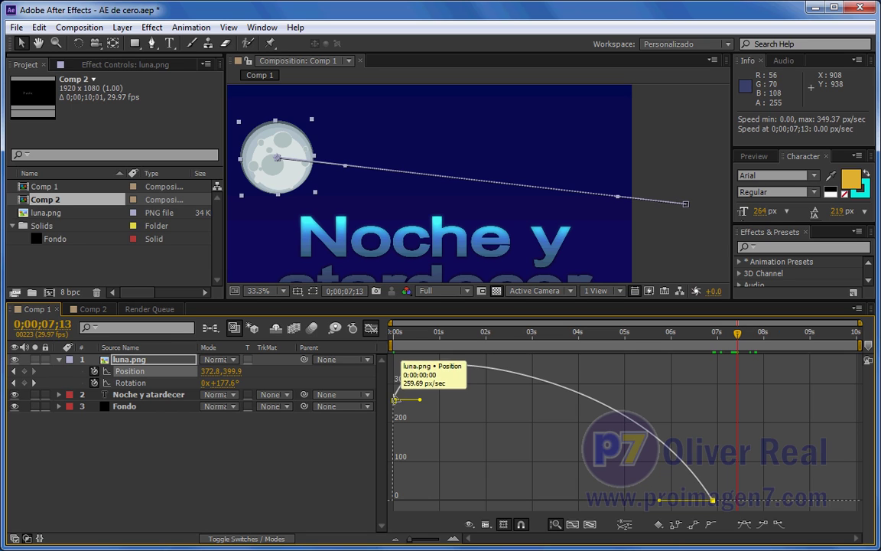
{"action": "left_click", "coordinate": [371, 329]}
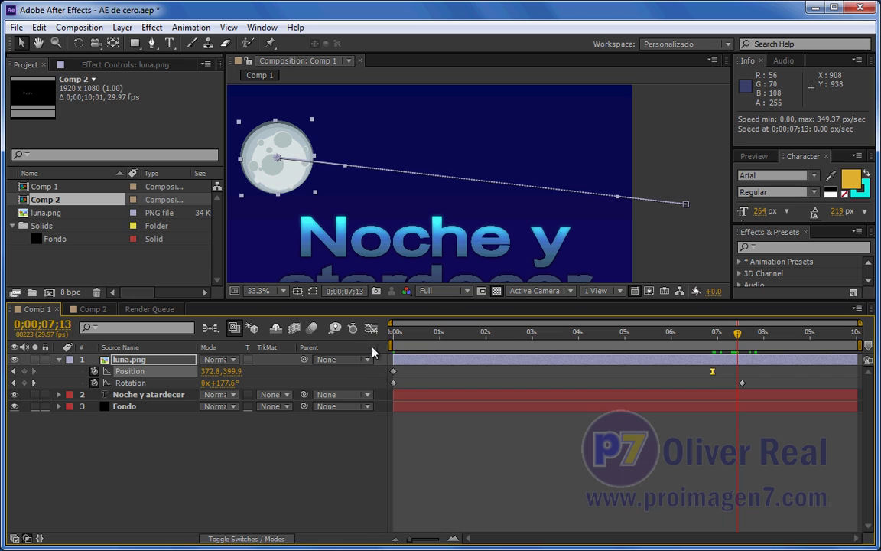
{"action": "left_click", "coordinate": [371, 328]}
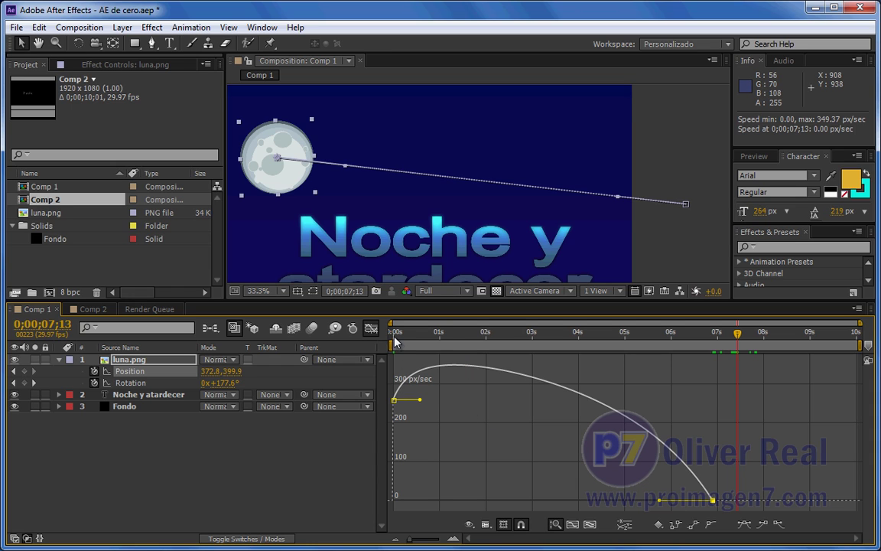
Scrub from the start of the composition and play a preview of the eased motion
{"action": "left_click", "coordinate": [393, 334]}
{"action": "mouse_move", "coordinate": [395, 344]}
{"action": "left_mouse_down"}
{"action": "mouse_move", "coordinate": [524, 355]}
{"action": "mouse_move", "coordinate": [450, 345]}
{"action": "mouse_move", "coordinate": [458, 340]}
{"action": "mouse_move", "coordinate": [710, 406]}
{"action": "mouse_move", "coordinate": [641, 395]}
{"action": "left_mouse_up"}
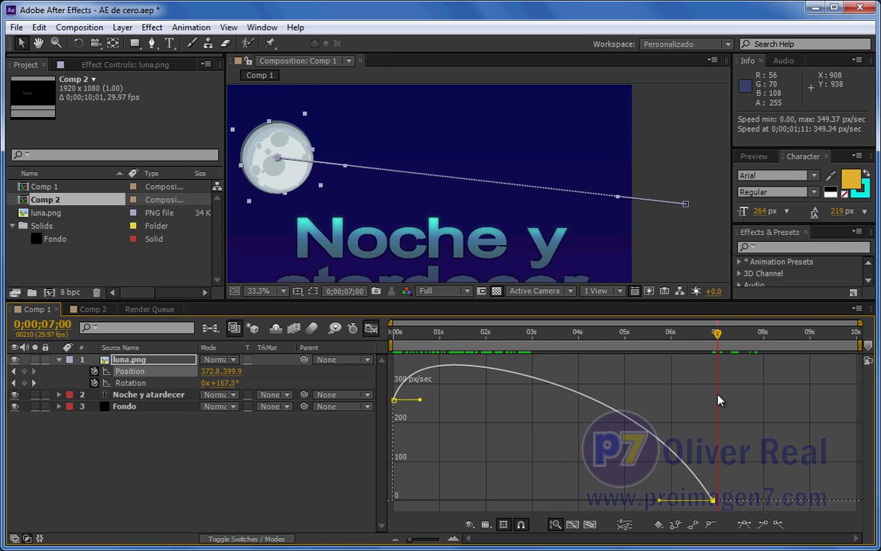
{"action": "left_click_drag", "start_coordinate": [641, 395], "coordinate": [333, 336]}
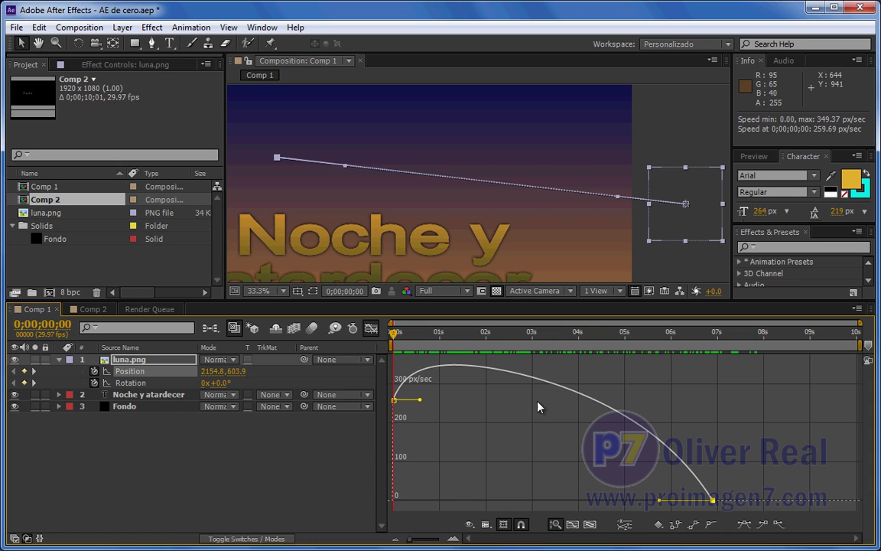
{"action": "key", "text": "space"}
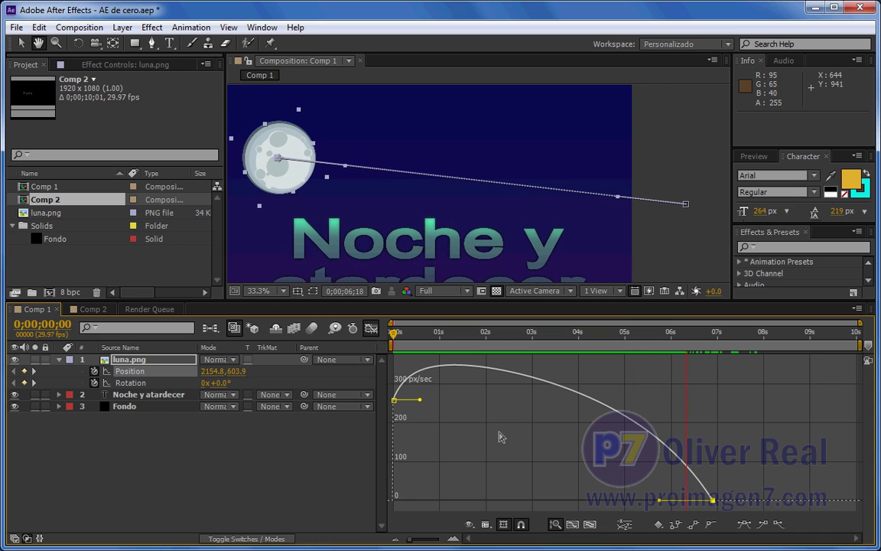
{"action": "key", "text": "space"}
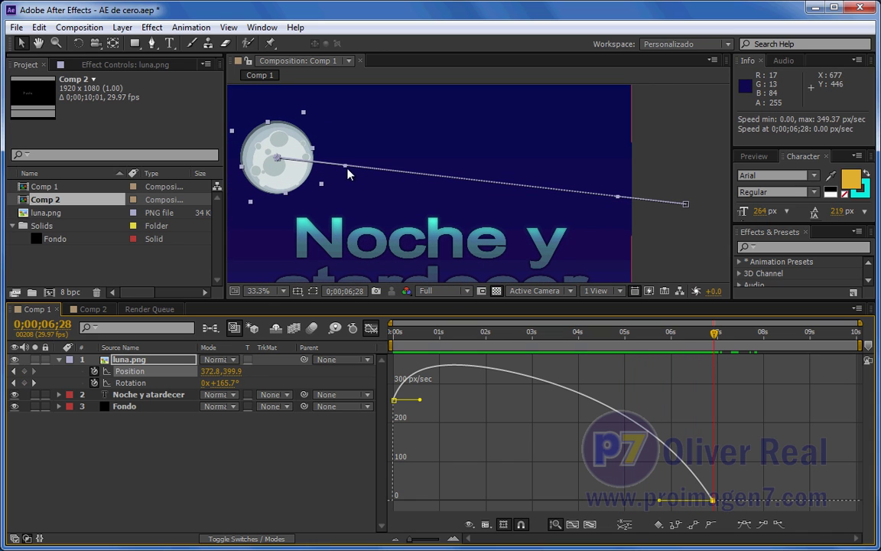
Drag the motion path's start and end Bezier handles upward to curve the moon's path
{"action": "left_click_drag", "start_coordinate": [348, 168], "coordinate": [347, 120]}
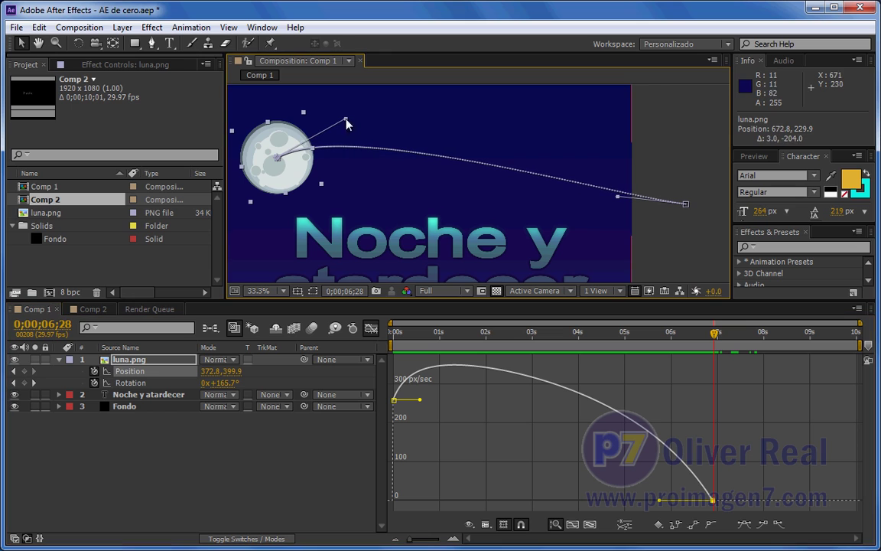
{"action": "left_click_drag", "start_coordinate": [618, 197], "coordinate": [622, 174]}
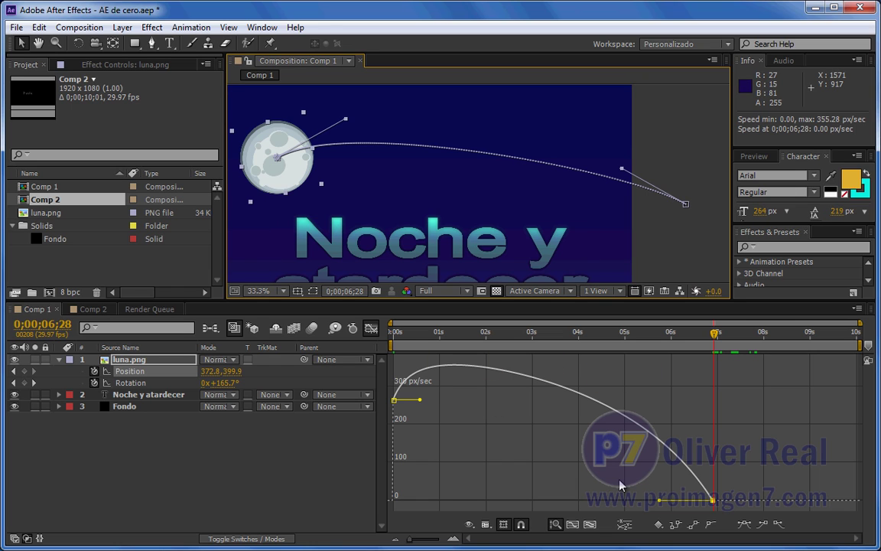
{"action": "left_click_drag", "start_coordinate": [345, 119], "coordinate": [349, 102]}
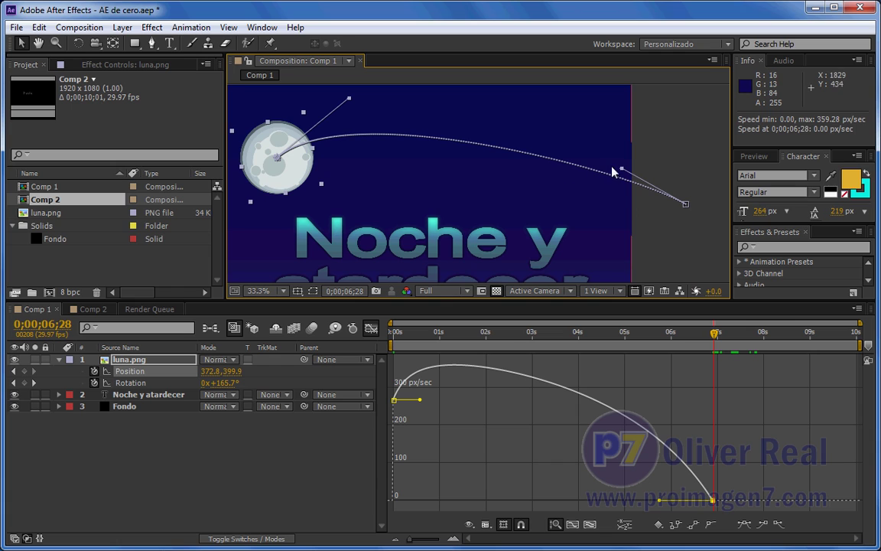
{"action": "left_click_drag", "start_coordinate": [622, 169], "coordinate": [628, 155]}
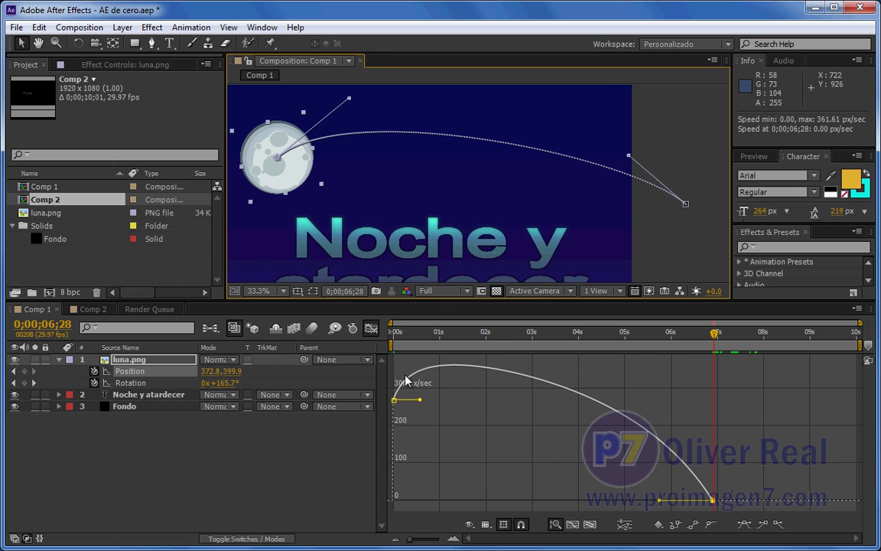
Zoom out to 16.7% and refine both tangent handles into a gentler arc
{"action": "key", "text": "comma"}
{"action": "key", "text": "comma"}
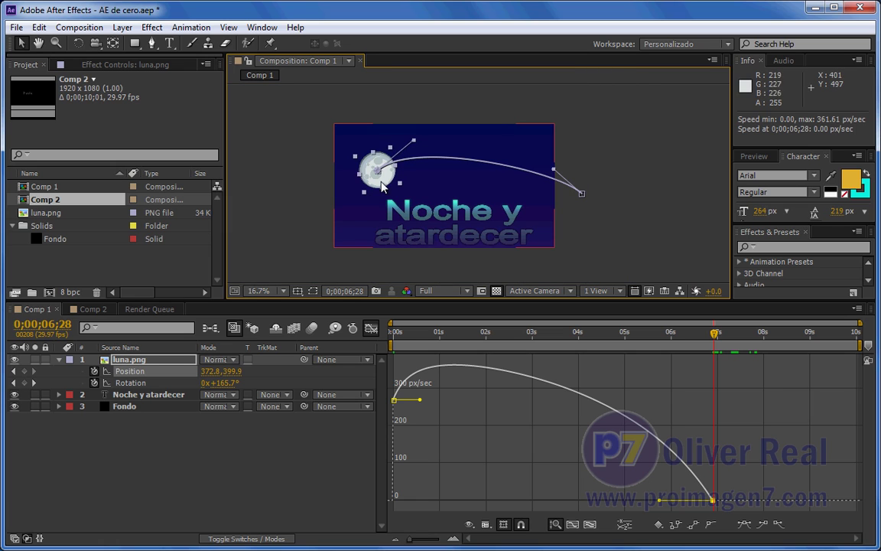
{"action": "left_click_drag", "start_coordinate": [414, 142], "coordinate": [371, 86]}
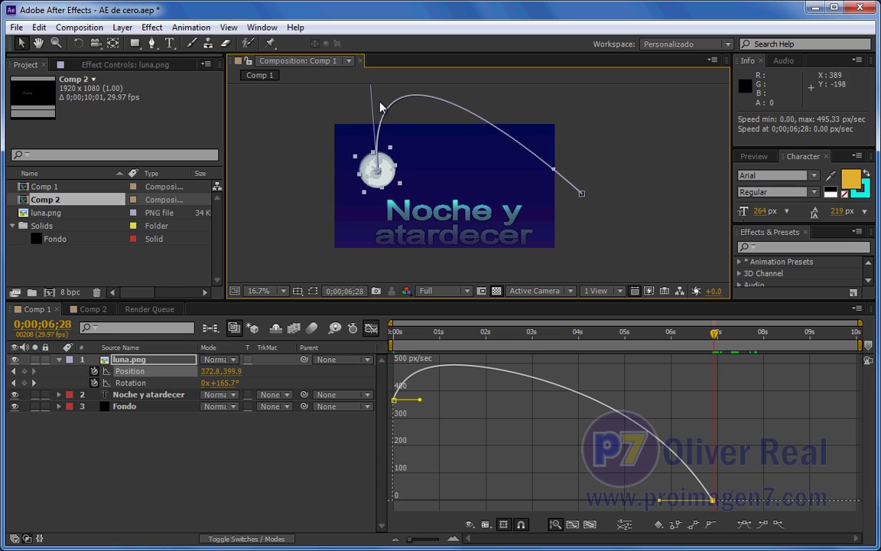
{"action": "left_click_drag", "start_coordinate": [322, 152], "coordinate": [311, 267]}
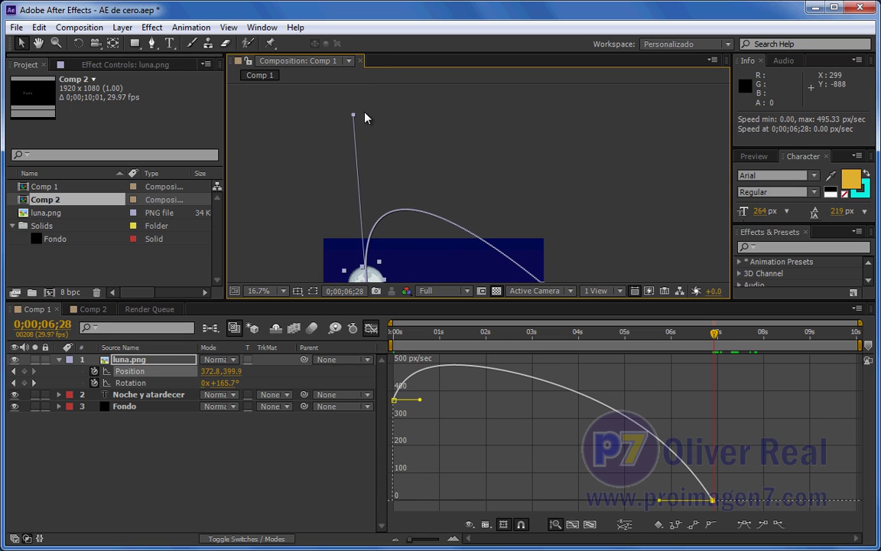
{"action": "mouse_move", "coordinate": [353, 115]}
{"action": "left_mouse_down"}
{"action": "mouse_move", "coordinate": [399, 247]}
{"action": "mouse_move", "coordinate": [407, 117]}
{"action": "left_mouse_up"}
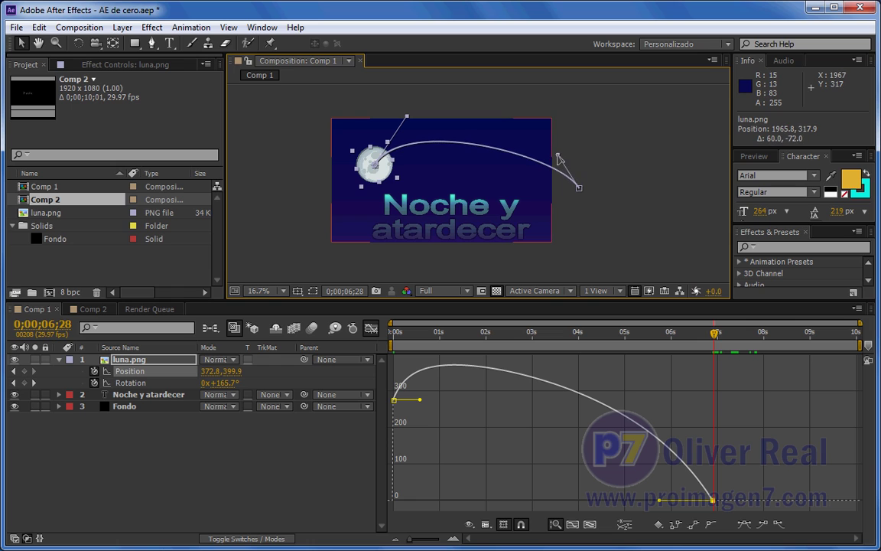
{"action": "left_click_drag", "start_coordinate": [552, 166], "coordinate": [553, 156]}
{"action": "left_click", "coordinate": [543, 368]}
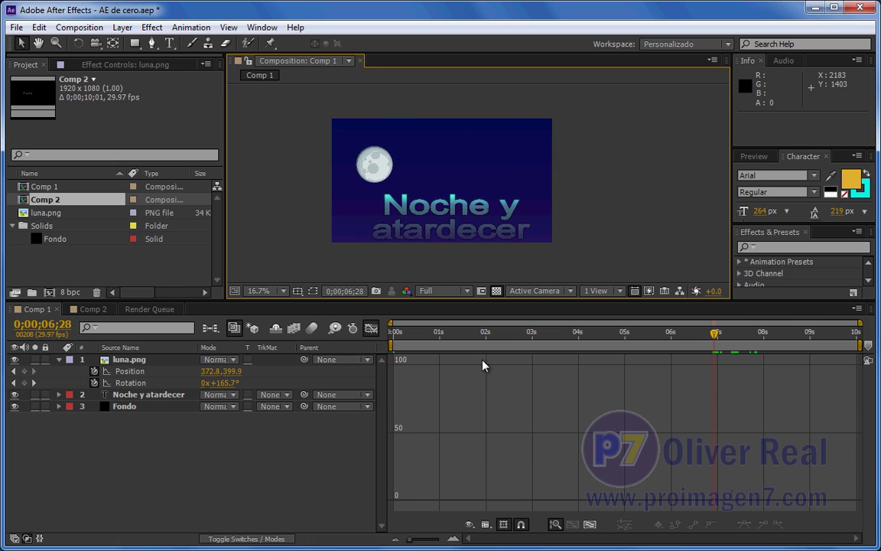
Reselect the moon layer and display its Position speed curve in the Graph Editor
{"action": "left_click", "coordinate": [370, 329]}
{"action": "left_click", "coordinate": [428, 371]}
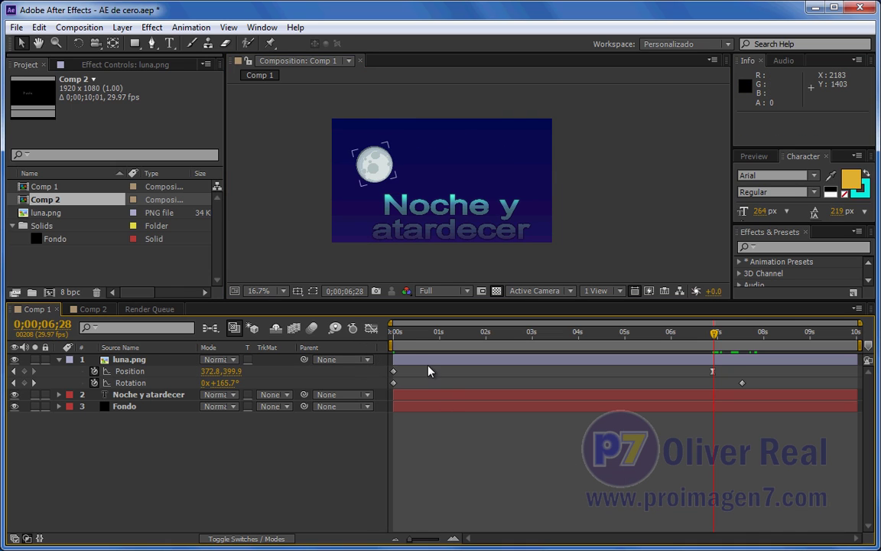
{"action": "mouse_move", "coordinate": [394, 375]}
{"action": "left_click", "coordinate": [371, 328]}
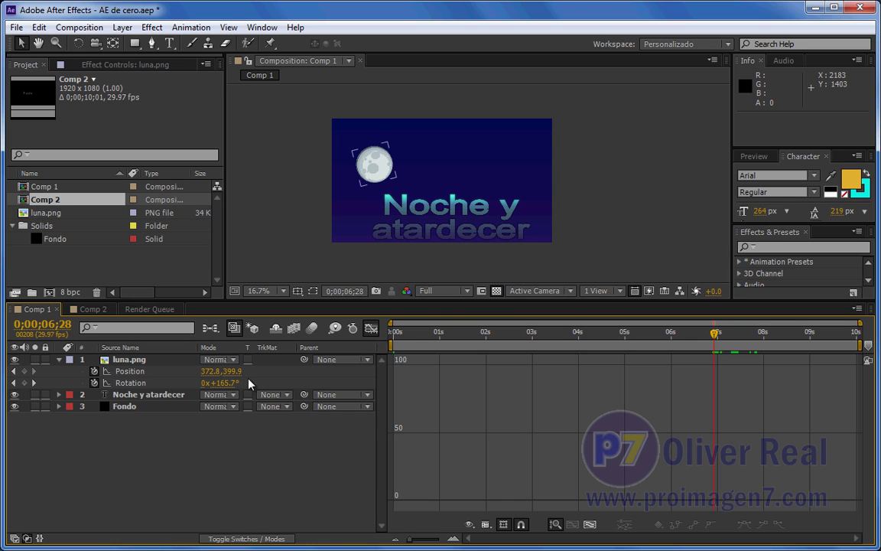
{"action": "left_click", "coordinate": [130, 373]}
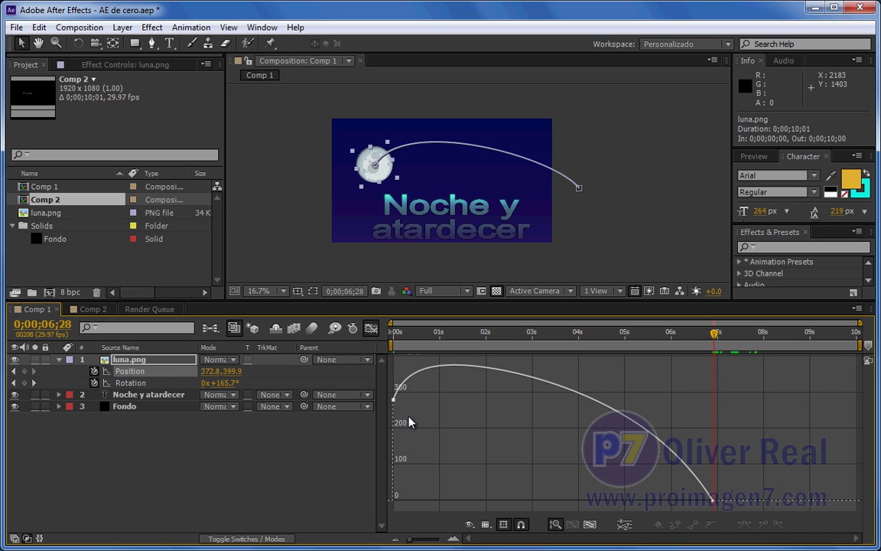
Ease the first and last keyframe handles so speed tops out at 385.74 px/sec, then scrub to check
{"action": "left_click", "coordinate": [393, 399]}
{"action": "left_click_drag", "start_coordinate": [420, 399], "coordinate": [413, 393]}
{"action": "left_click_drag", "start_coordinate": [660, 501], "coordinate": [657, 500]}
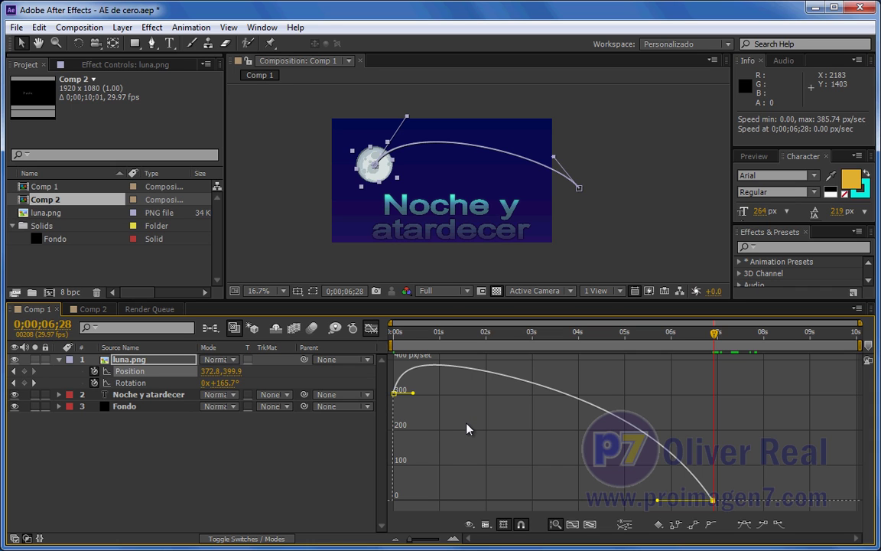
{"action": "mouse_move", "coordinate": [396, 334]}
{"action": "left_mouse_down"}
{"action": "mouse_move", "coordinate": [551, 345]}
{"action": "mouse_move", "coordinate": [632, 337]}
{"action": "left_mouse_up"}
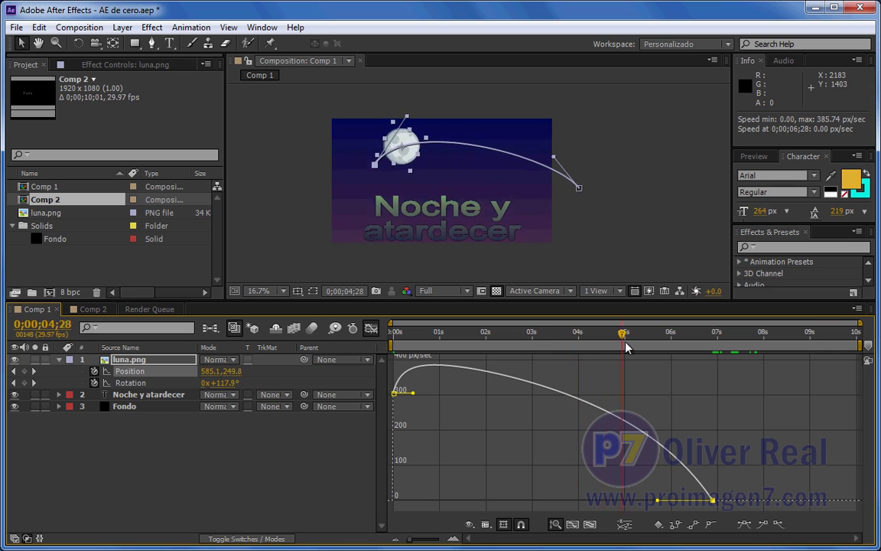
{"action": "left_click", "coordinate": [640, 246]}
{"action": "scroll", "coordinate": [466, 212], "scroll_direction": "up", "scroll_amount": 2}
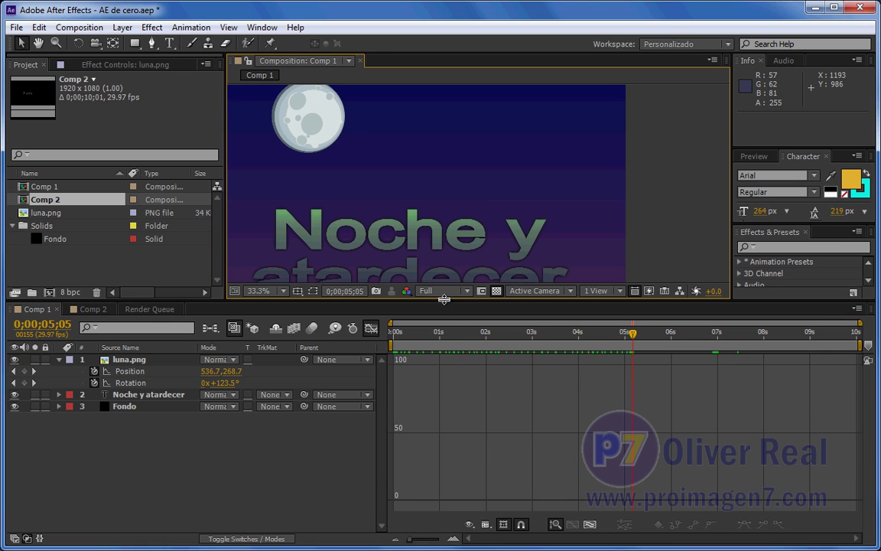
Enlarge and recenter the composition view, then scrub through the moon's full animation
{"action": "left_click_drag", "start_coordinate": [444, 299], "coordinate": [444, 379]}
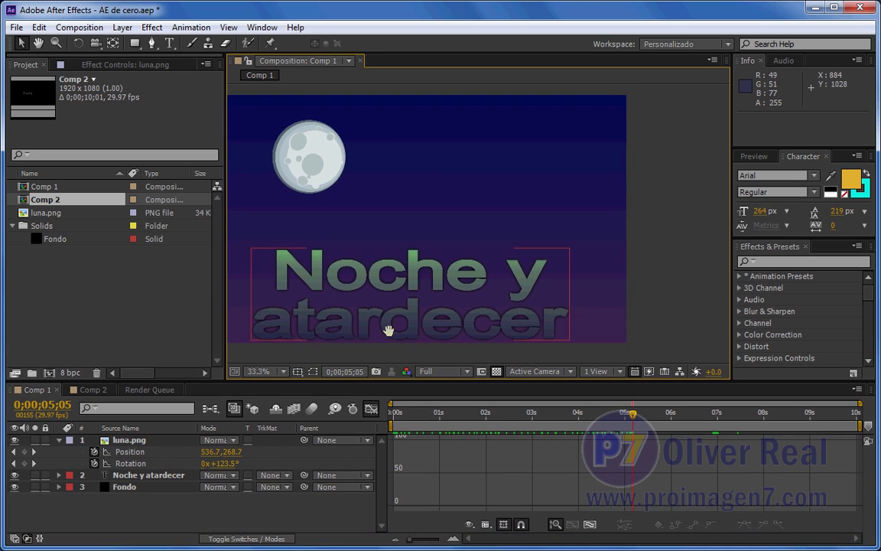
{"action": "left_click_drag", "start_coordinate": [389, 331], "coordinate": [450, 319]}
{"action": "left_click", "coordinate": [396, 415]}
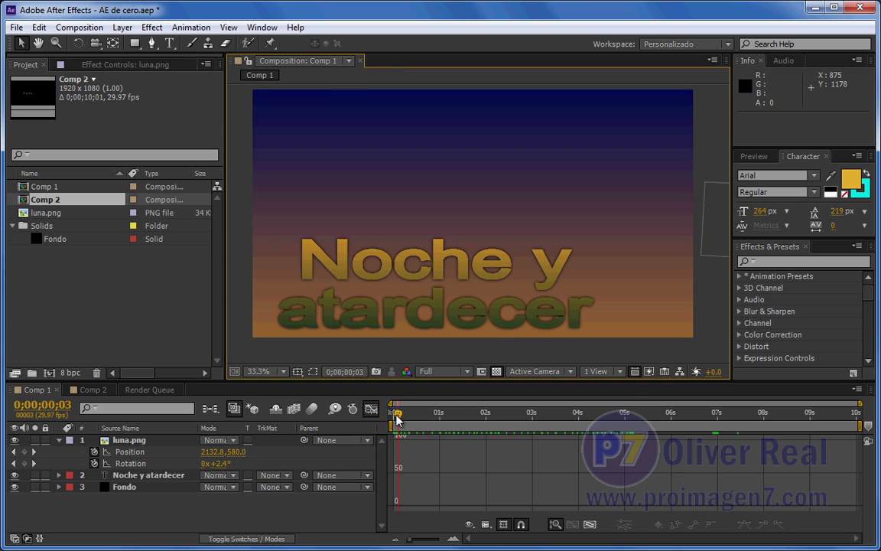
{"action": "left_click_drag", "start_coordinate": [396, 416], "coordinate": [617, 428]}
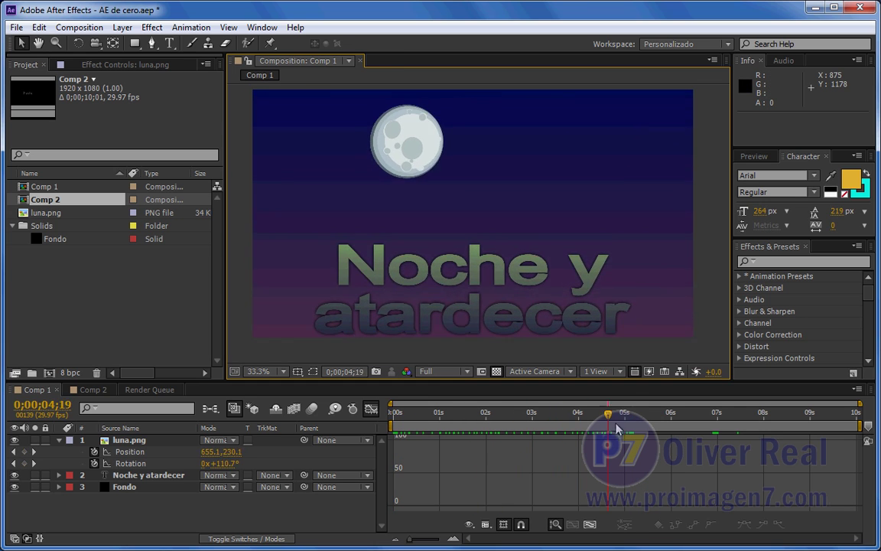
{"action": "mouse_move", "coordinate": [616, 428]}
{"action": "left_mouse_down"}
{"action": "mouse_move", "coordinate": [783, 433]}
{"action": "mouse_move", "coordinate": [701, 444]}
{"action": "mouse_move", "coordinate": [760, 442]}
{"action": "left_mouse_up"}
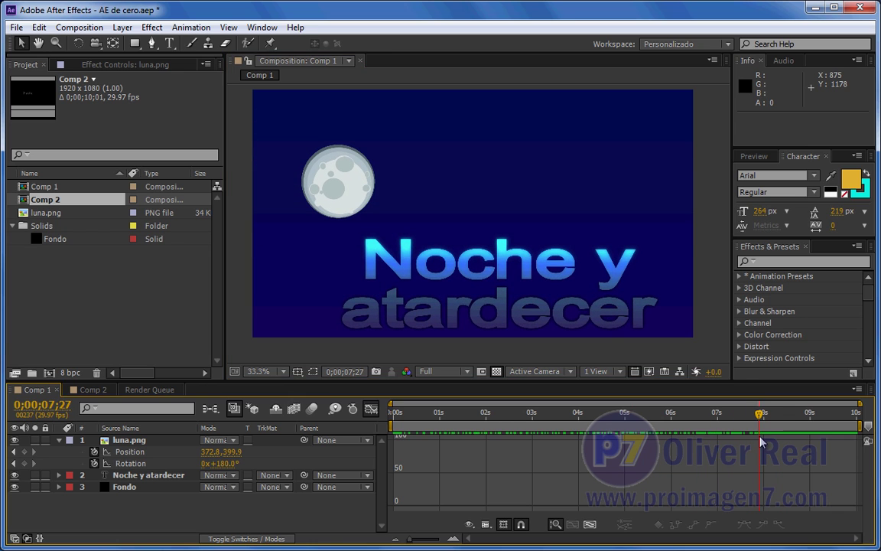
Apply Easy Ease to the moon's final Rotation keyframe at 7;16 and preview the result
{"action": "left_click", "coordinate": [129, 462]}
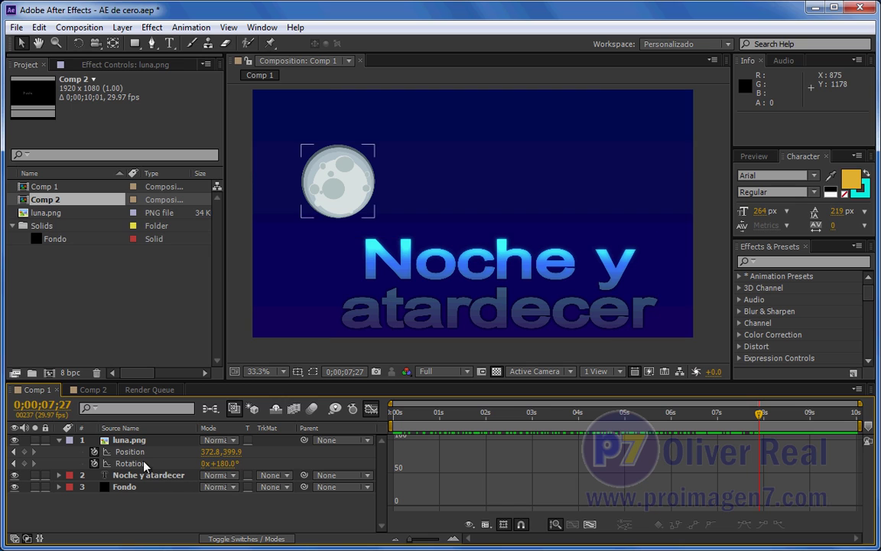
{"action": "left_click", "coordinate": [370, 411]}
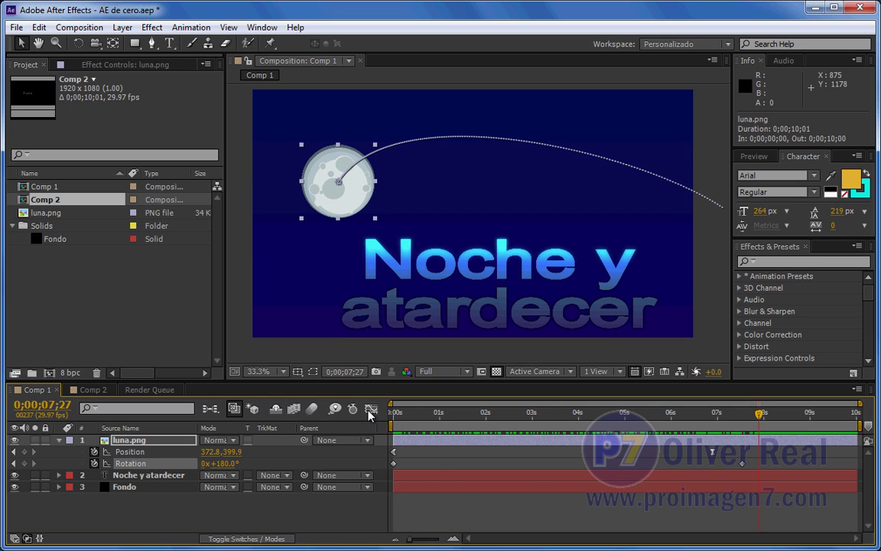
{"action": "right_click", "coordinate": [742, 463]}
{"action": "mouse_move", "coordinate": [765, 550]}
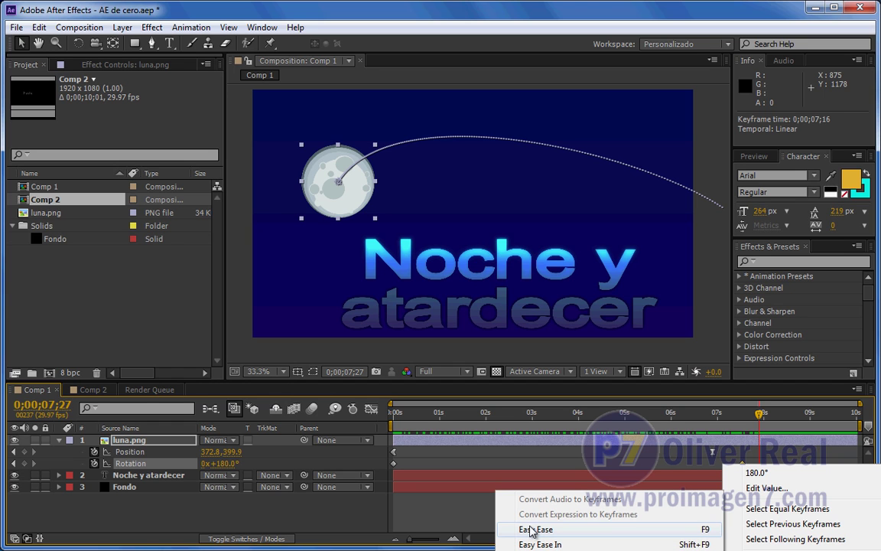
{"action": "left_click", "coordinate": [534, 529]}
{"action": "left_click", "coordinate": [538, 414]}
{"action": "mouse_move", "coordinate": [538, 414]}
{"action": "left_mouse_down"}
{"action": "mouse_move", "coordinate": [752, 426]}
{"action": "mouse_move", "coordinate": [714, 432]}
{"action": "left_mouse_up"}
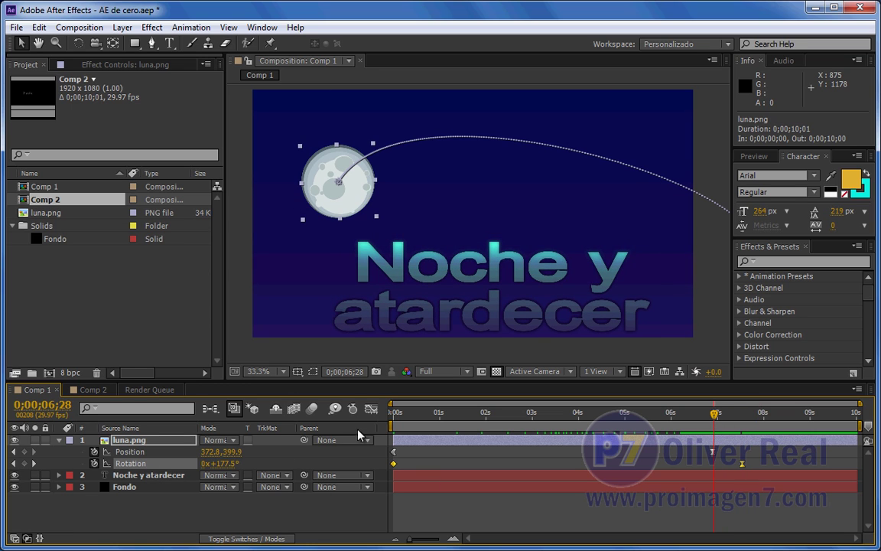
Show the Rotation curve in the Graph Editor, select all keyframes and flatten the curve into an ease
{"action": "left_click", "coordinate": [369, 410]}
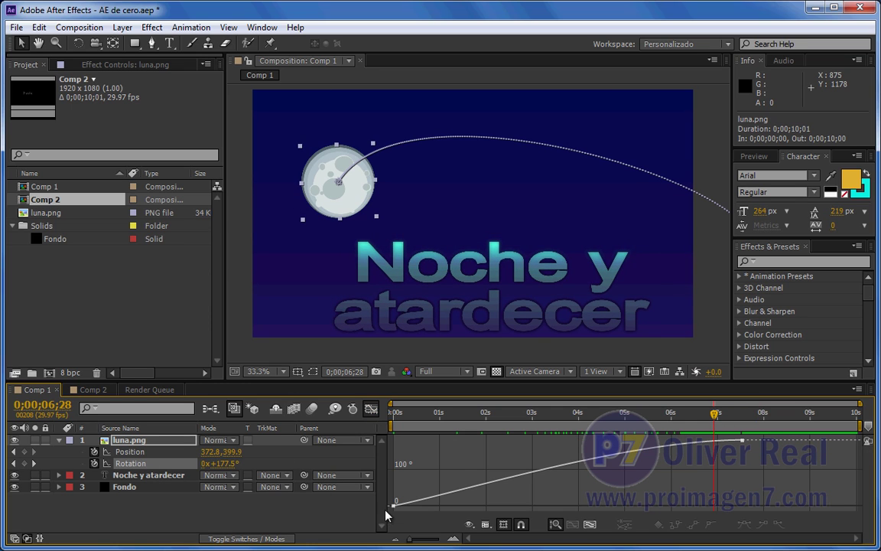
{"action": "mouse_move", "coordinate": [391, 505]}
{"action": "mouse_move", "coordinate": [525, 478]}
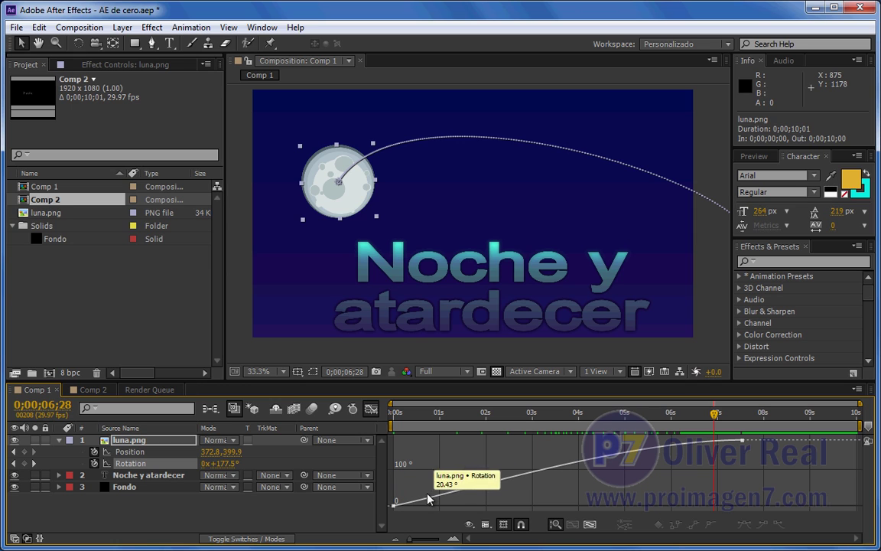
{"action": "mouse_move", "coordinate": [626, 456]}
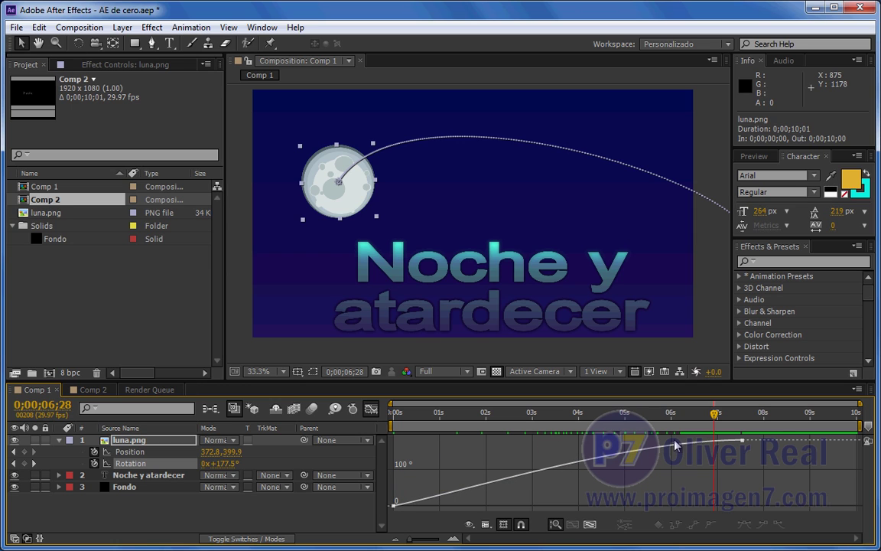
{"action": "mouse_move", "coordinate": [702, 442]}
{"action": "double_click", "coordinate": [640, 447]}
{"action": "left_click_drag", "start_coordinate": [625, 441], "coordinate": [480, 443]}
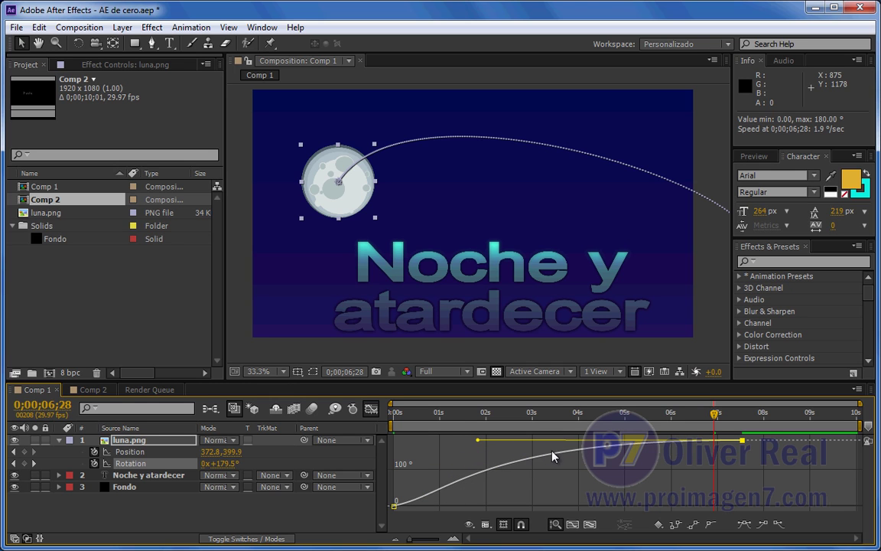
Adjust the Bezier ease into the final Rotation keyframe, pulling the curve up to about 200°
{"action": "left_click_drag", "start_coordinate": [621, 413], "coordinate": [656, 423]}
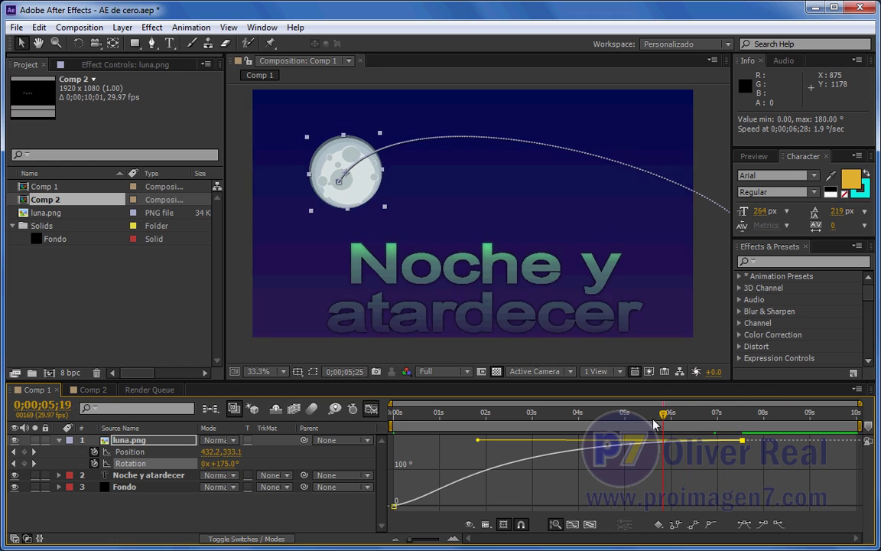
{"action": "left_click_drag", "start_coordinate": [655, 423], "coordinate": [713, 420]}
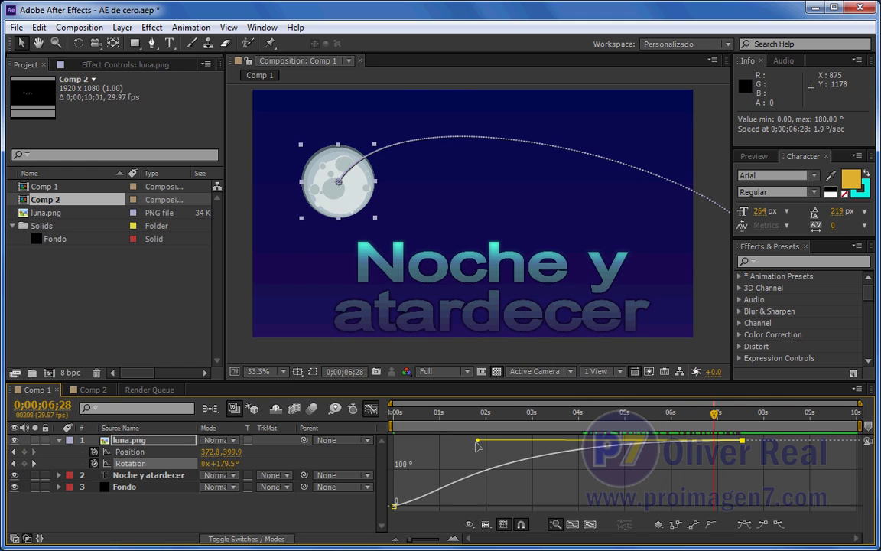
{"action": "left_click", "coordinate": [631, 417]}
{"action": "left_click_drag", "start_coordinate": [632, 422], "coordinate": [725, 417]}
{"action": "left_click_drag", "start_coordinate": [592, 441], "coordinate": [568, 441]}
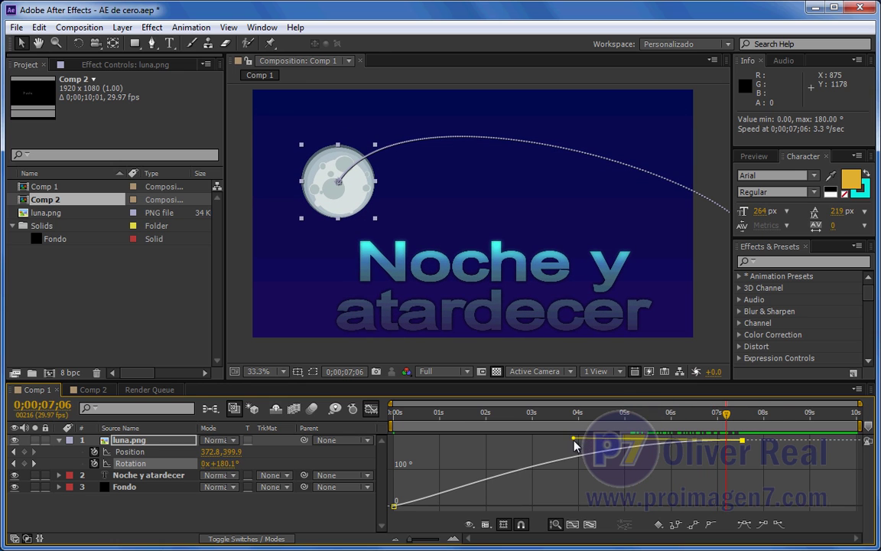
{"action": "mouse_move", "coordinate": [721, 417]}
{"action": "left_mouse_down"}
{"action": "mouse_move", "coordinate": [747, 417]}
{"action": "mouse_move", "coordinate": [684, 417]}
{"action": "left_mouse_up"}
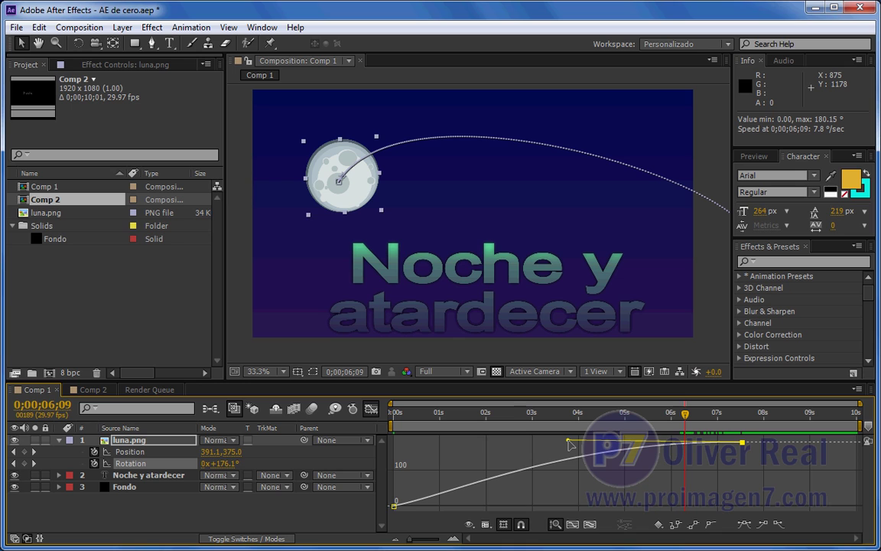
{"action": "left_click_drag", "start_coordinate": [569, 441], "coordinate": [572, 438]}
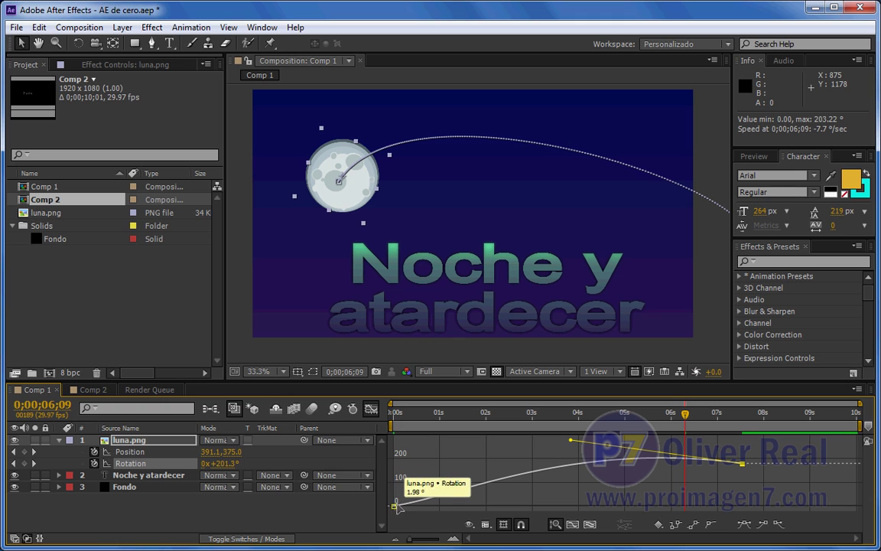
Bring the Rotation curve's peak back down to 180° so the moon doesn't overshoot
{"action": "left_click", "coordinate": [456, 420]}
{"action": "mouse_move", "coordinate": [455, 420]}
{"action": "left_mouse_down"}
{"action": "mouse_move", "coordinate": [623, 426]}
{"action": "mouse_move", "coordinate": [534, 427]}
{"action": "left_mouse_up"}
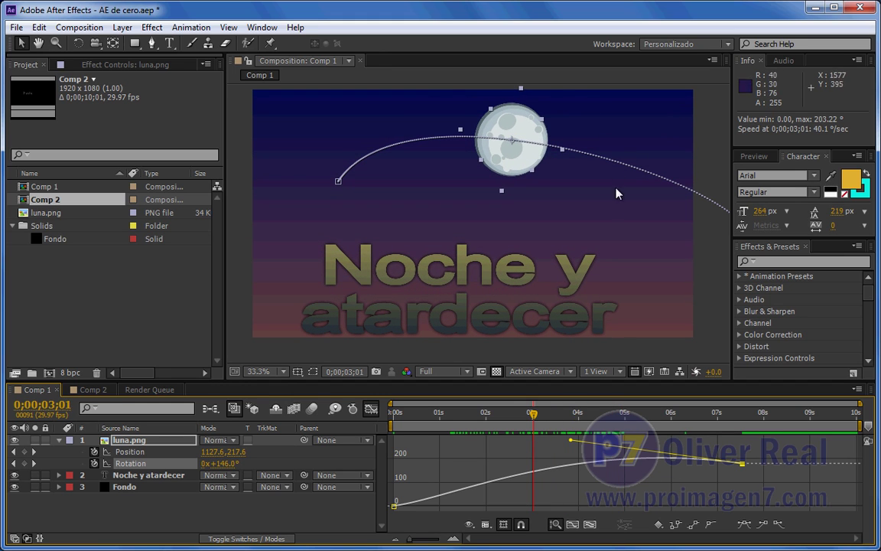
{"action": "left_click_drag", "start_coordinate": [534, 415], "coordinate": [756, 417]}
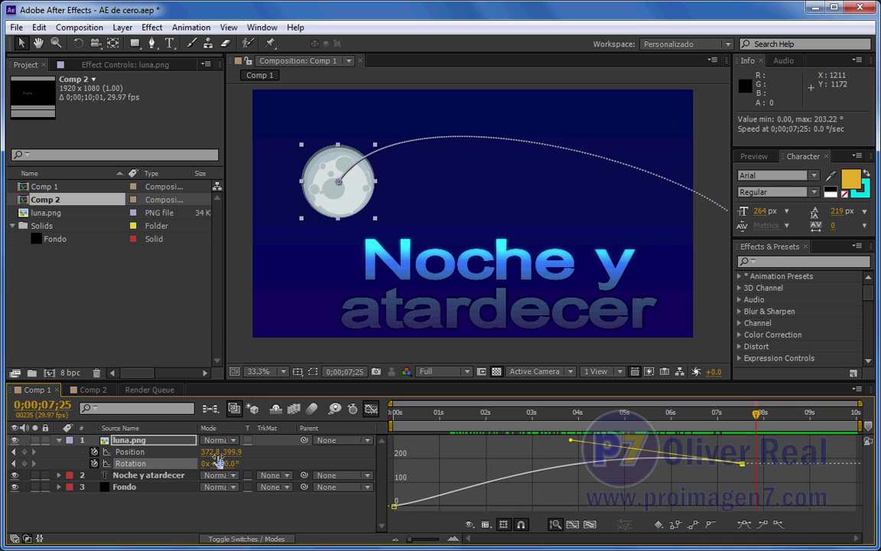
{"action": "left_click", "coordinate": [141, 463]}
{"action": "left_click_drag", "start_coordinate": [571, 440], "coordinate": [575, 465]}
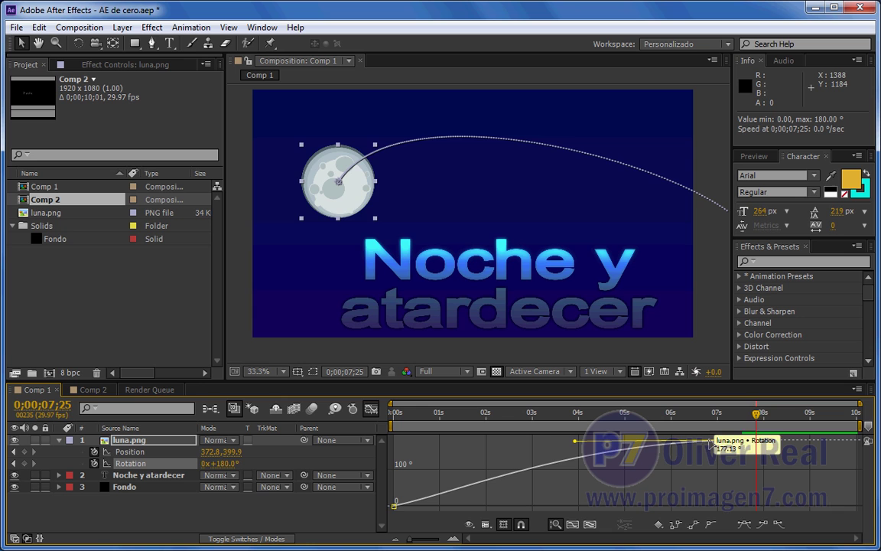
{"action": "left_click", "coordinate": [398, 414]}
{"action": "left_click_drag", "start_coordinate": [397, 416], "coordinate": [801, 447]}
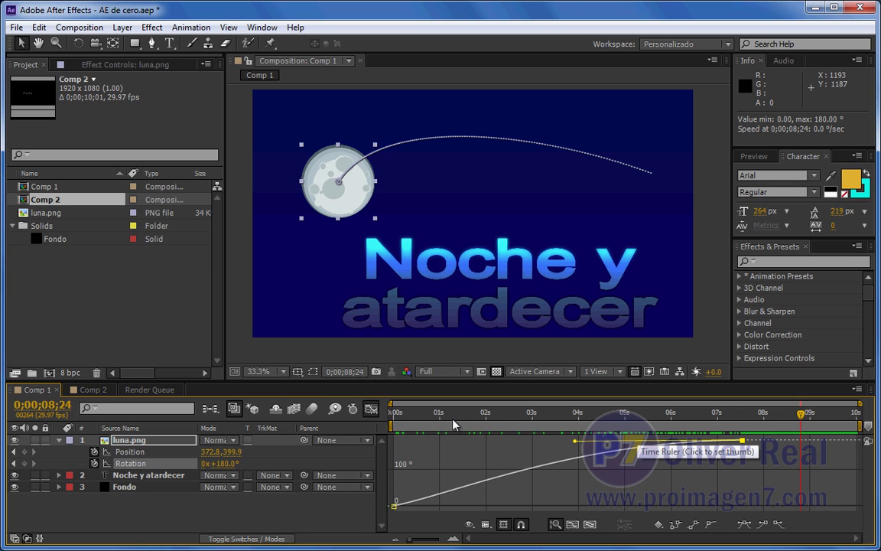
{"action": "mouse_move", "coordinate": [409, 419]}
{"action": "left_mouse_down"}
{"action": "mouse_move", "coordinate": [662, 430]}
{"action": "mouse_move", "coordinate": [406, 423]}
{"action": "left_mouse_up"}
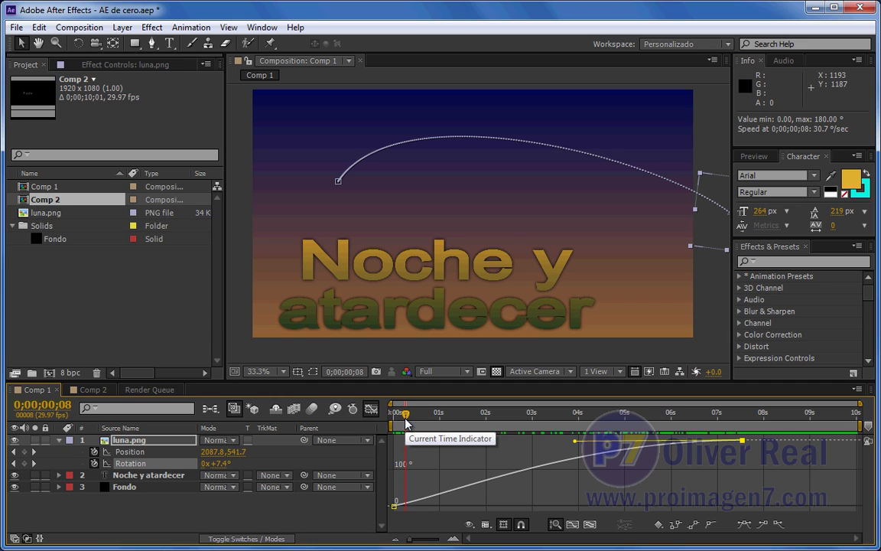
{"action": "left_click_drag", "start_coordinate": [407, 423], "coordinate": [393, 423]}
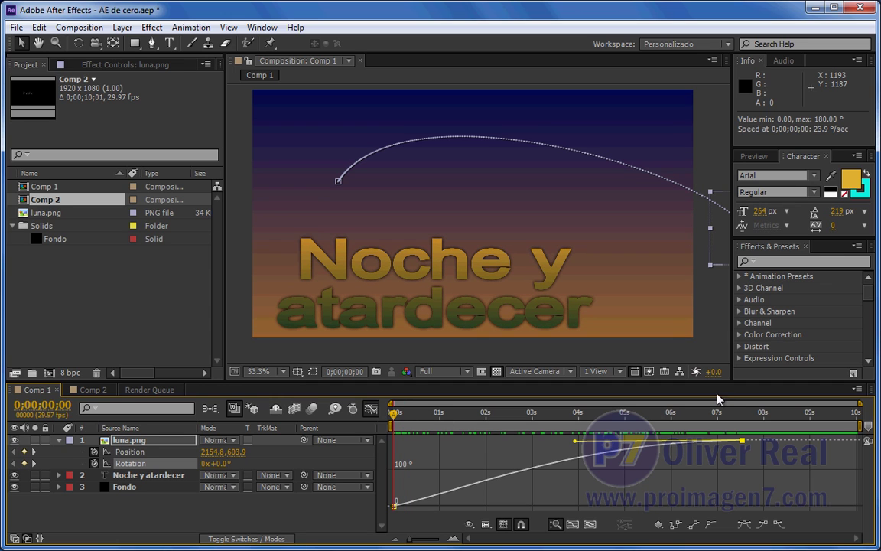